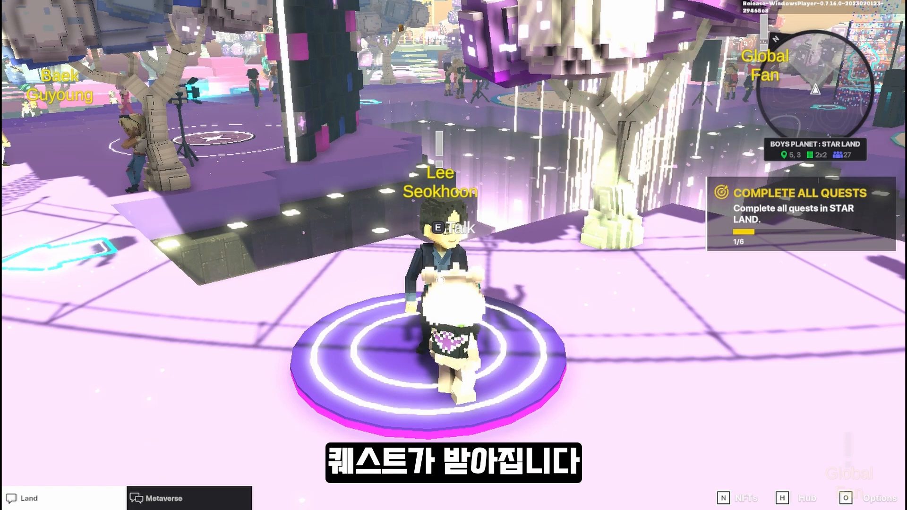
# - Accept the Collect Energy quest from the NPC on the purple platform and walk through the first energy hearts to collect them
pyautogui.press('e')
pyautogui.press('e')
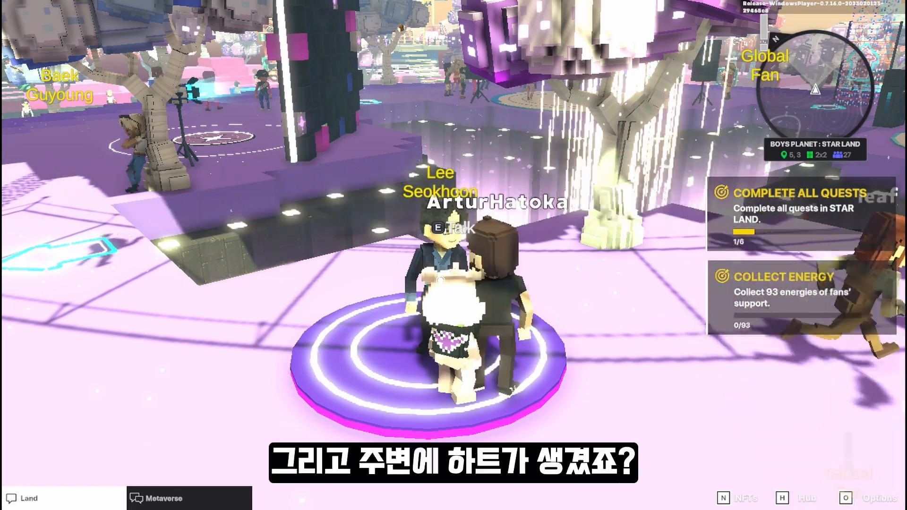
pyautogui.press('d')
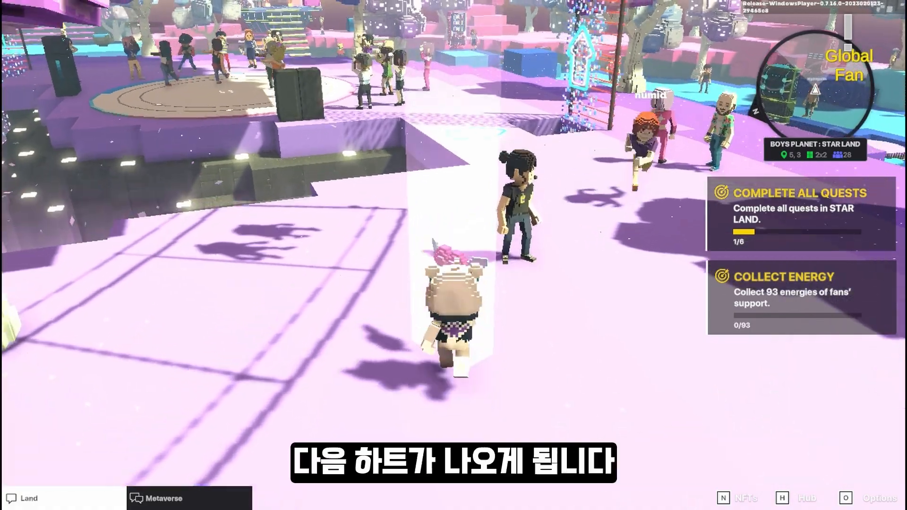
pyautogui.press('w')
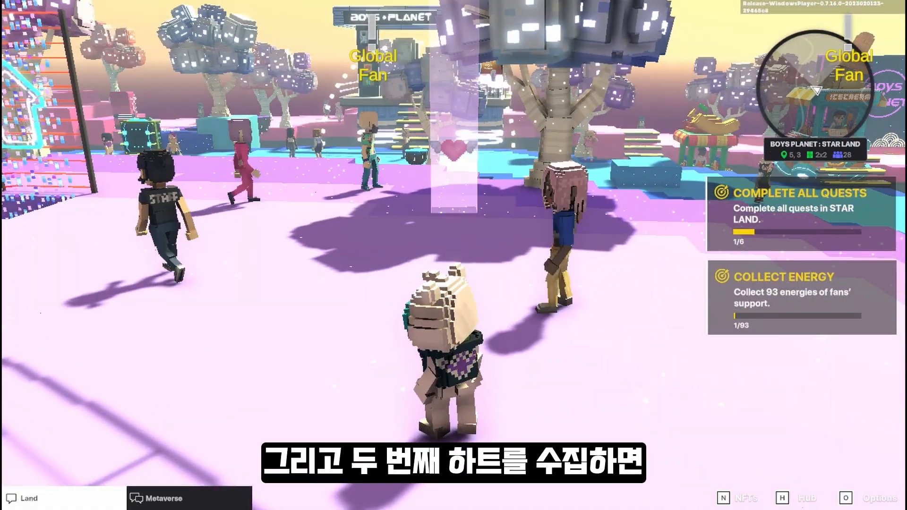
pyautogui.press('w')
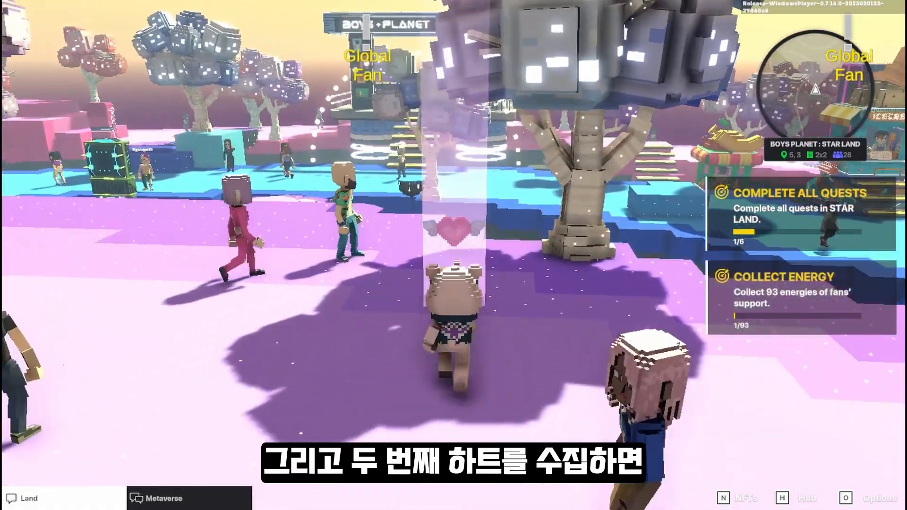
pyautogui.press('w')
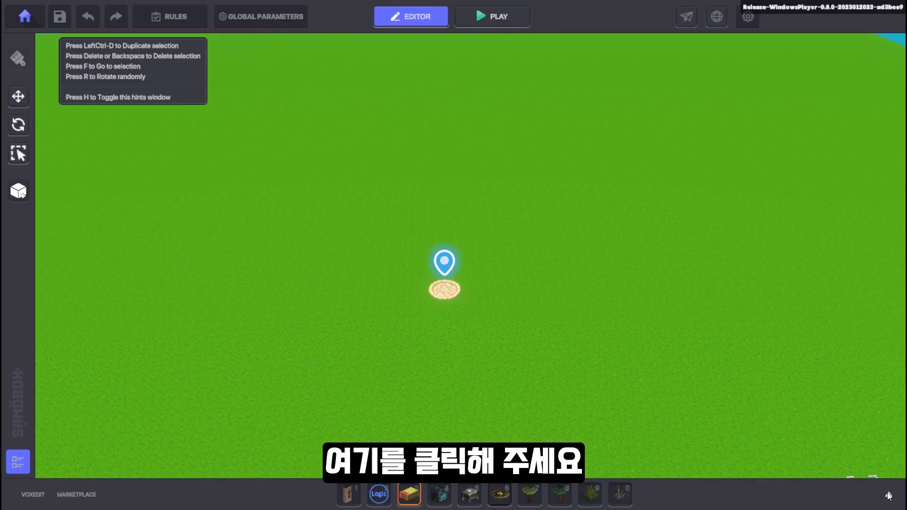
# - Assign the Ancient Lever to quick slot 1 and the Logic Asset from the Logic category to quick slot 2
pyautogui.click(888, 496)
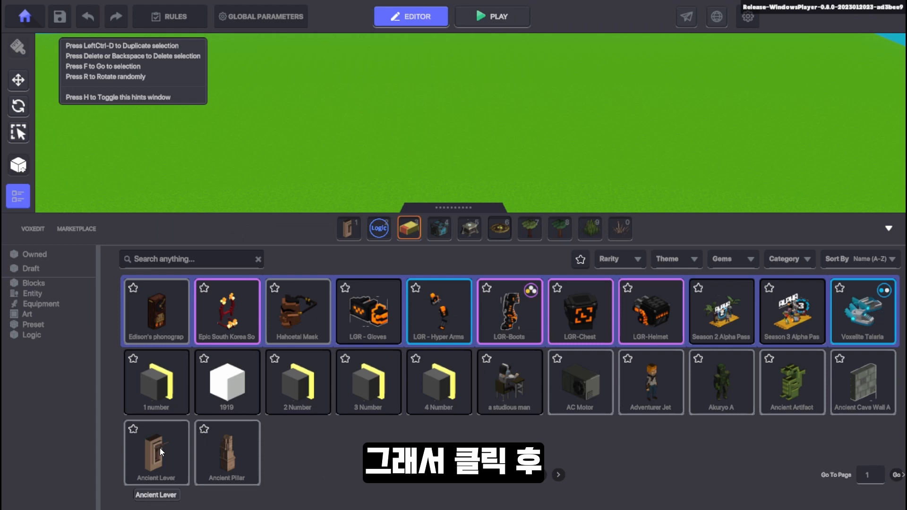
pyautogui.moveTo(159, 447); pyautogui.dragTo(379, 238)
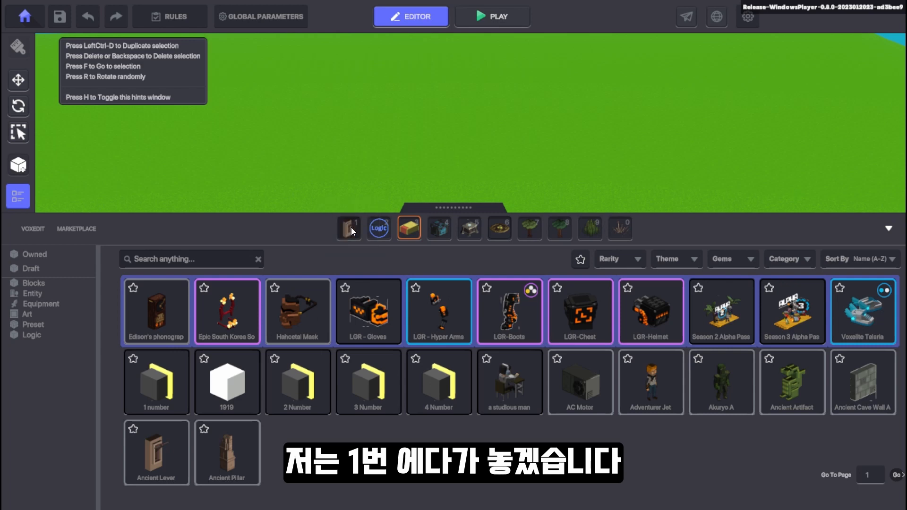
pyautogui.click(33, 335)
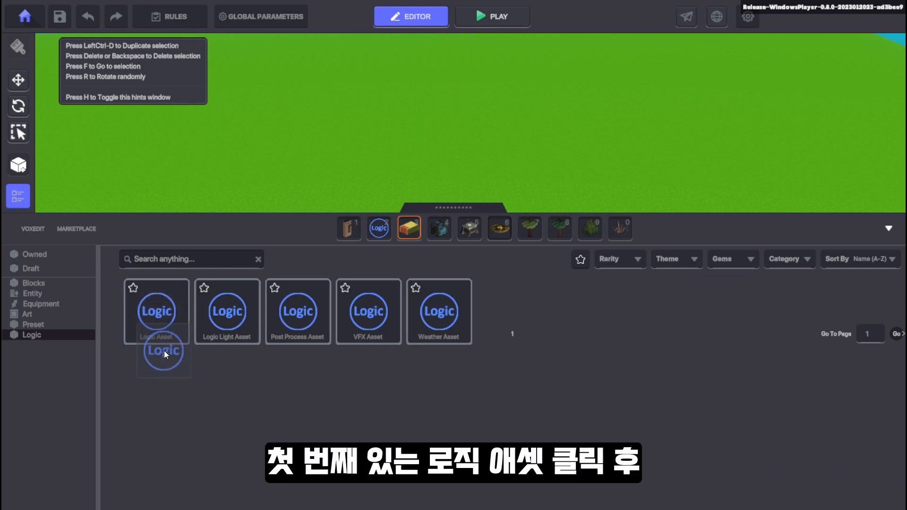
pyautogui.moveTo(164, 350); pyautogui.dragTo(378, 230)
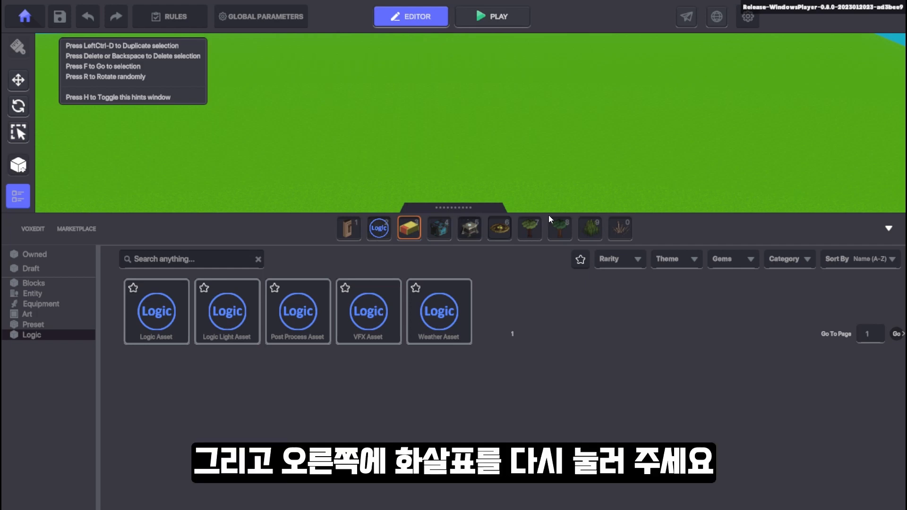
pyautogui.click(889, 229)
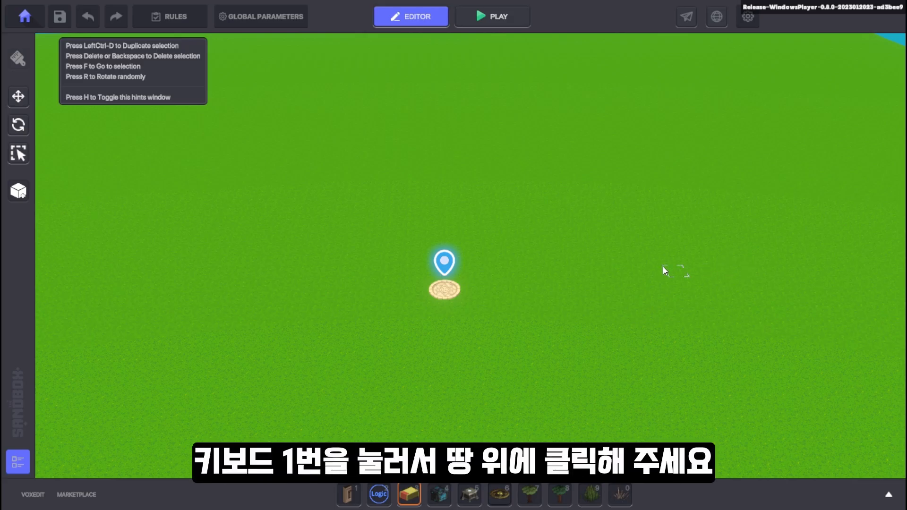
# - Place the Ancient Lever on the grass behind the spawn point and the Logic Asset directly behind the lever
pyautogui.press('1')
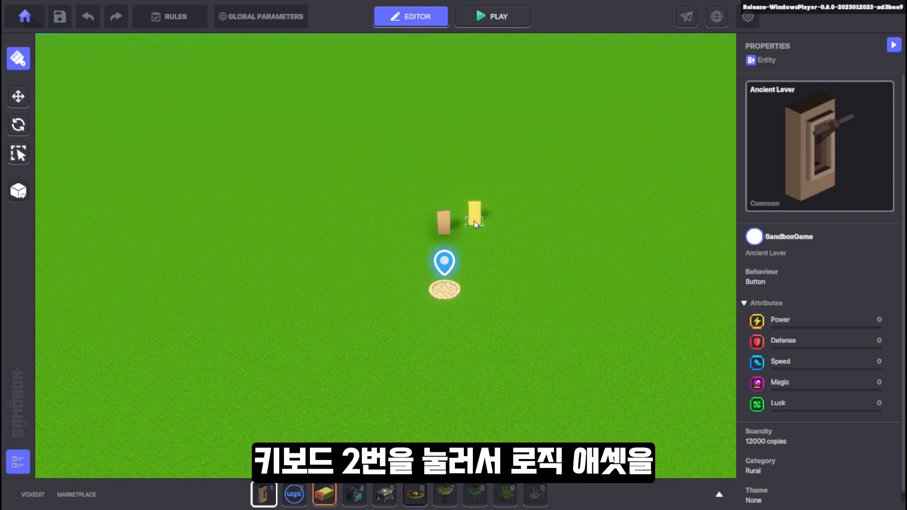
pyautogui.press('2')
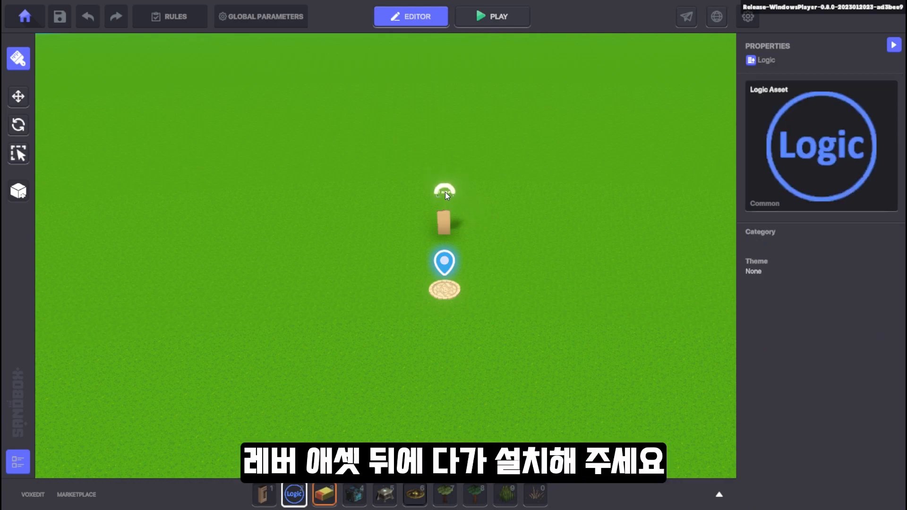
pyautogui.click(444, 191)
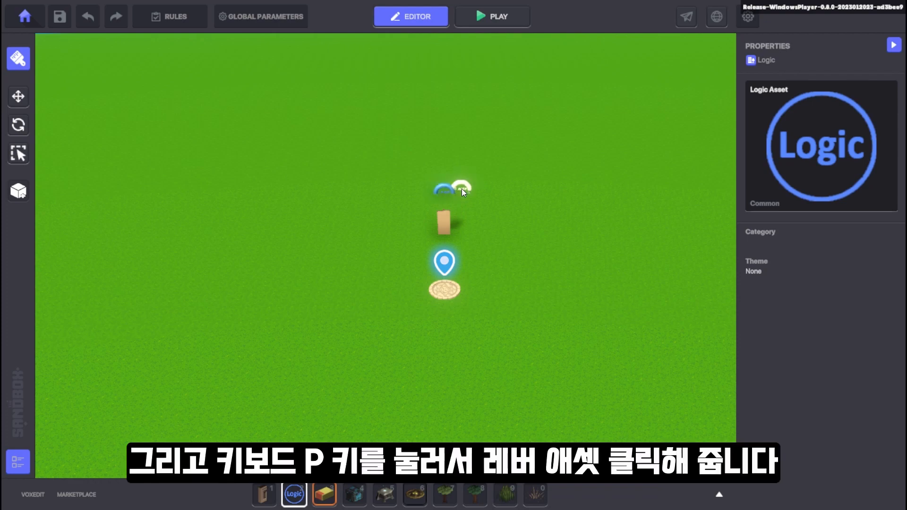
# - Rotate the Ancient Lever around its vertical axis in 45-degree increments to Y 180 so it faces the spawn point, then deselect it
pyautogui.press('p')
pyautogui.click(445, 219)
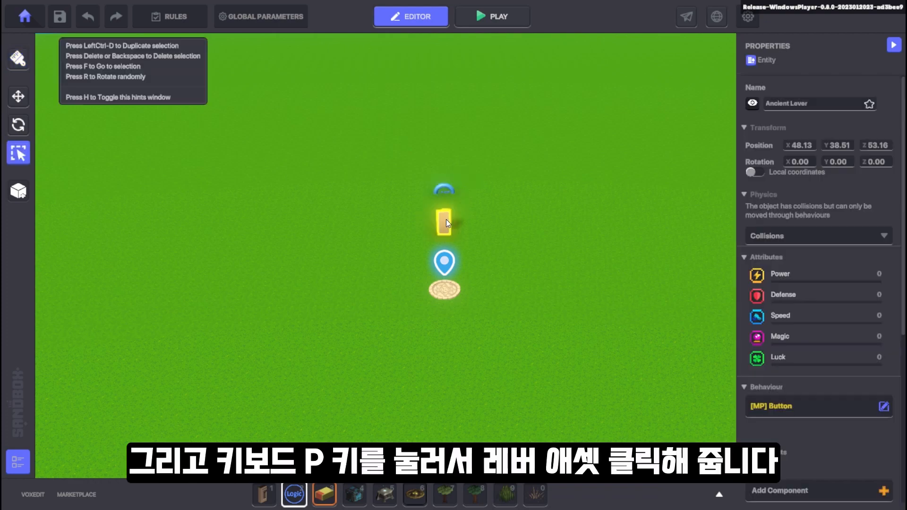
pyautogui.press('o')
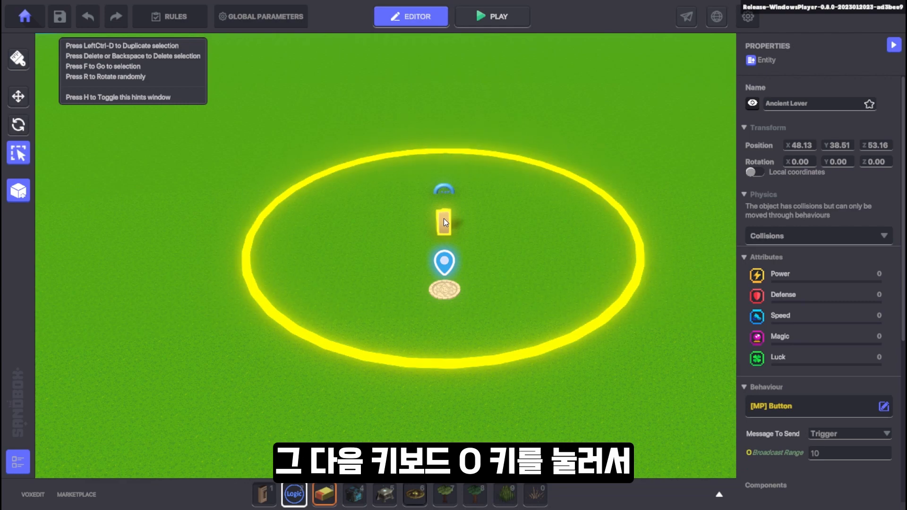
pyautogui.press('e')
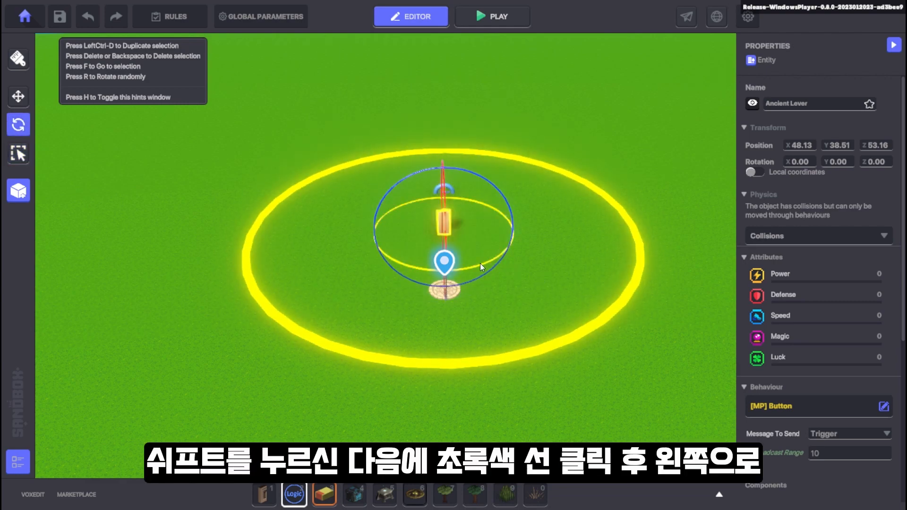
pyautogui.keyDown('shift'); pyautogui.moveTo(479, 262); pyautogui.dragTo(309, 240); pyautogui.keyUp('shift')
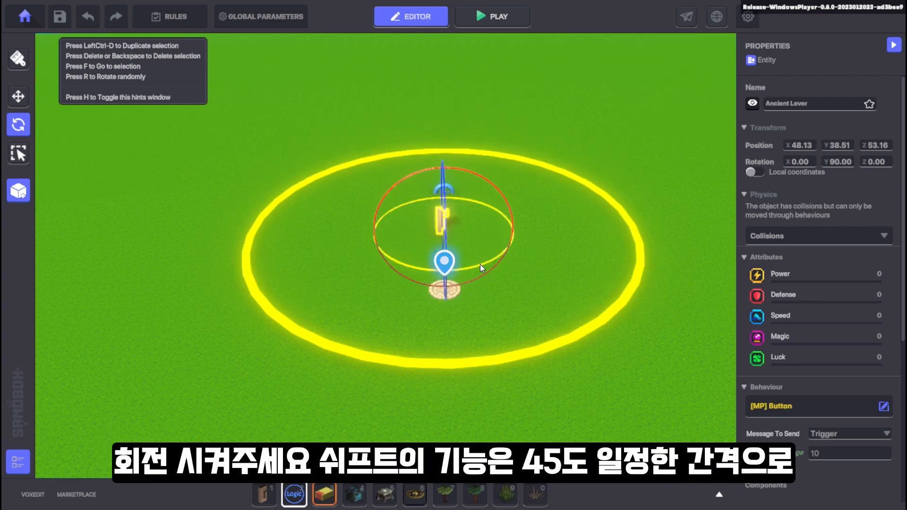
pyautogui.keyDown('shift'); pyautogui.moveTo(478, 264); pyautogui.dragTo(400, 260); pyautogui.keyUp('shift')
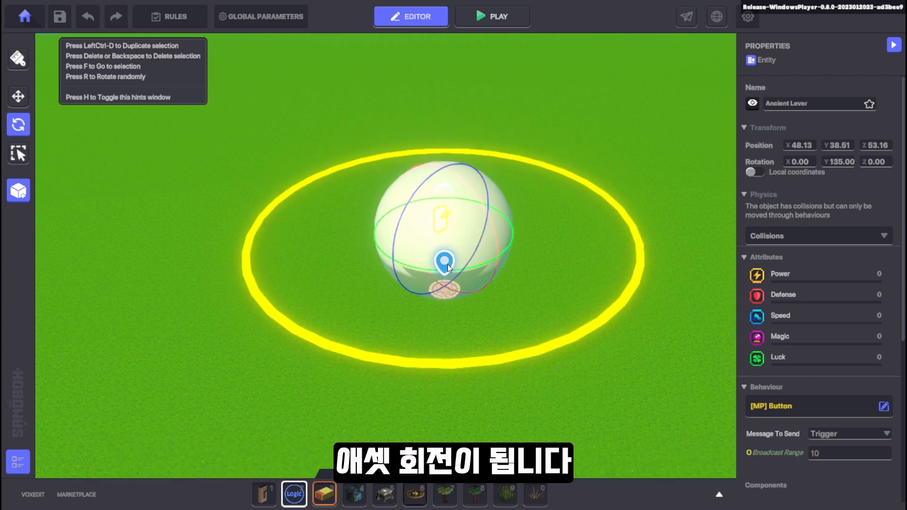
pyautogui.keyDown('shift'); pyautogui.moveTo(472, 265); pyautogui.dragTo(399, 260); pyautogui.keyUp('shift')
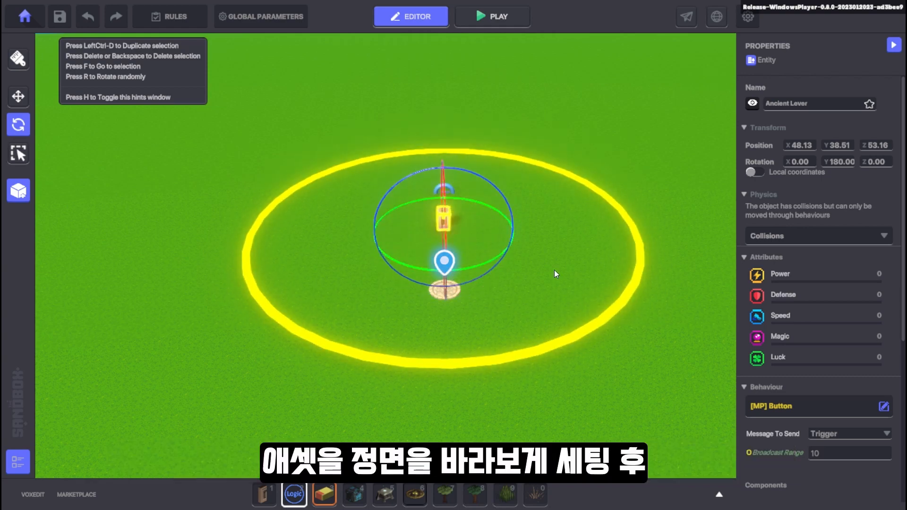
pyautogui.click(554, 270)
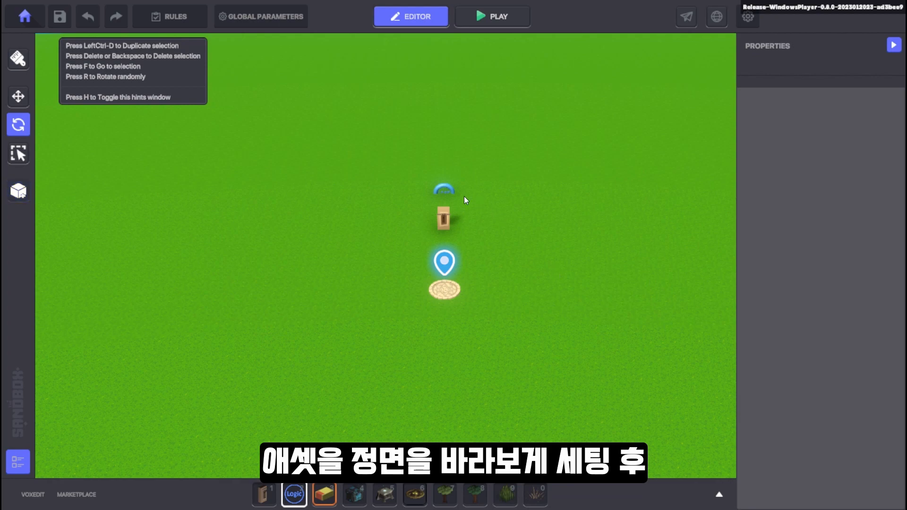
# - Raise the Logic Asset behind the lever to a Y position of about 39.01 and deselect it
pyautogui.click(443, 191)
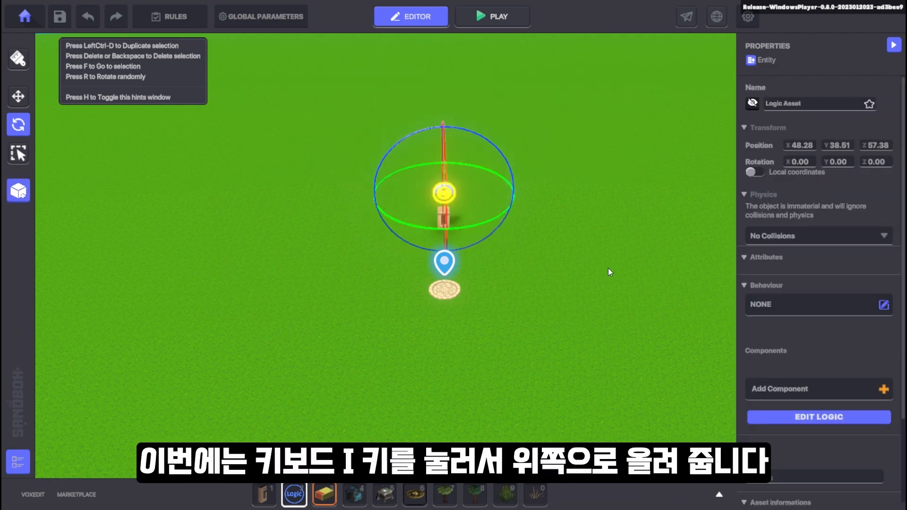
pyautogui.press('w')
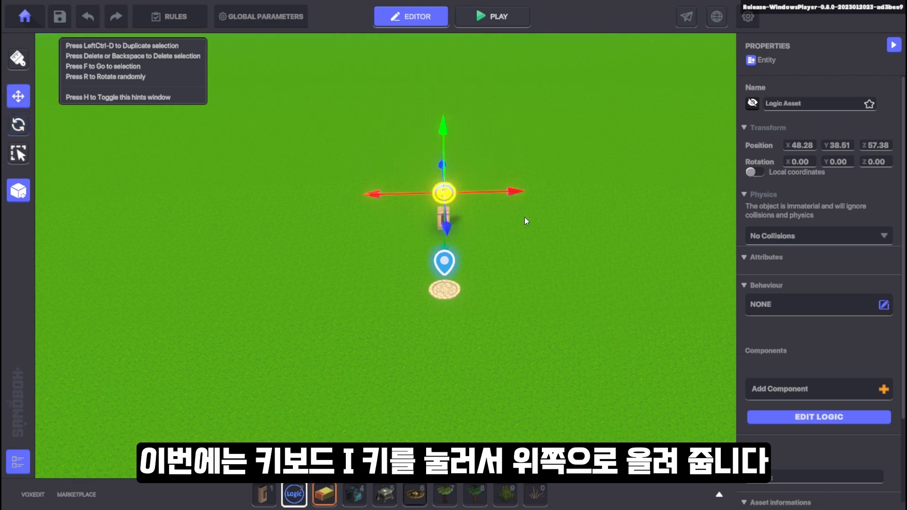
pyautogui.moveTo(446, 126); pyautogui.dragTo(449, 110)
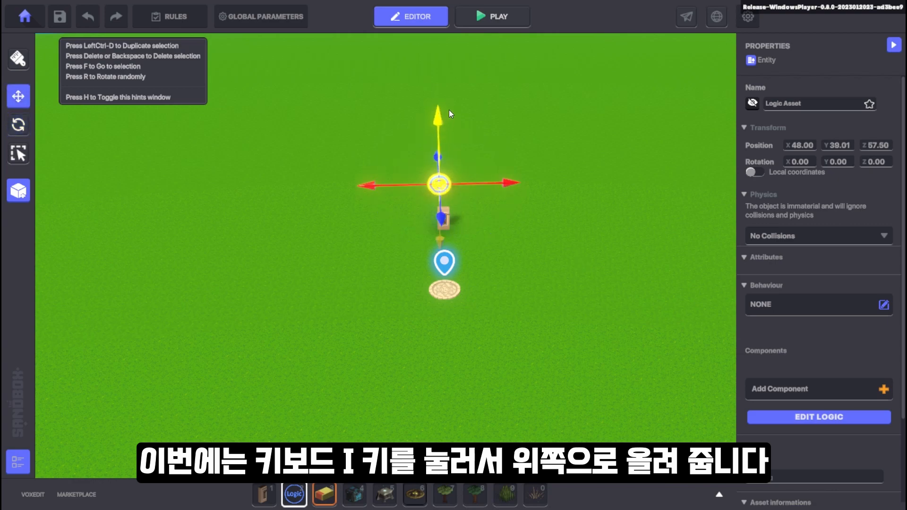
pyautogui.click(534, 128)
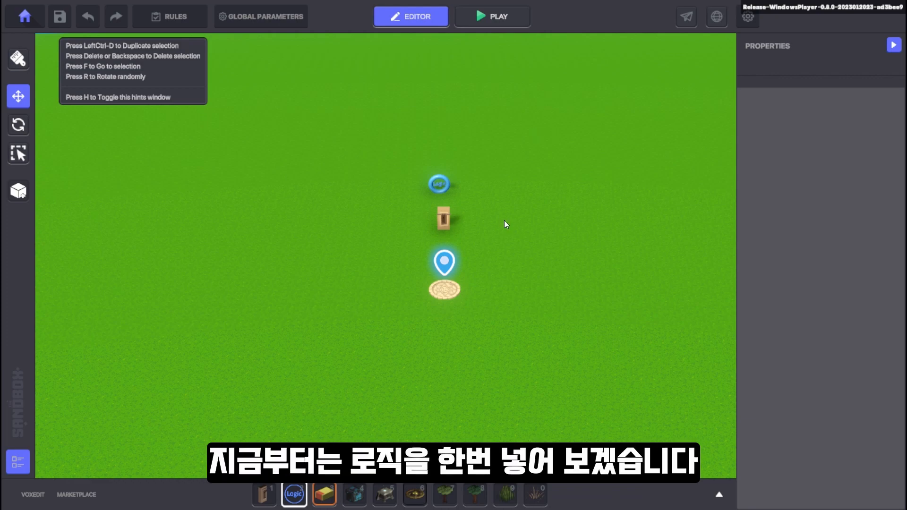
# - Edit the Ancient Lever's logic and change its behaviour to None
pyautogui.click(446, 221)
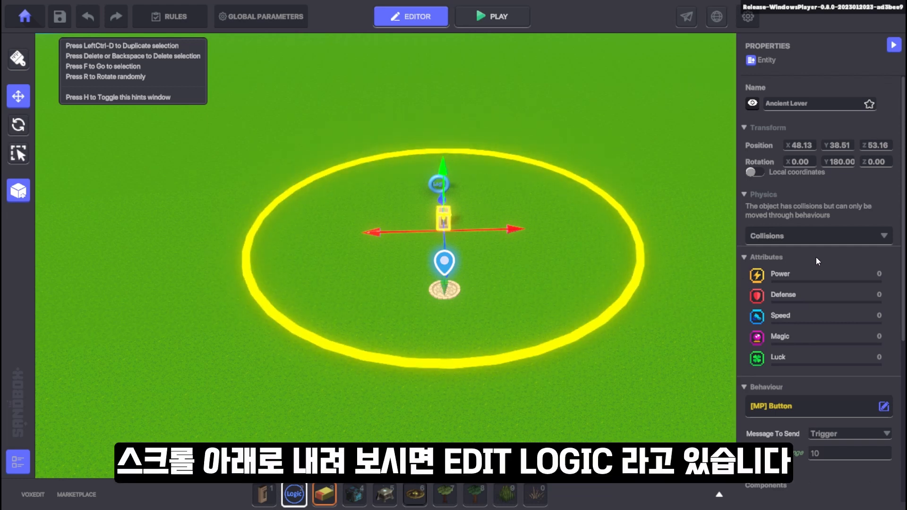
pyautogui.scroll(-4, 816, 259)
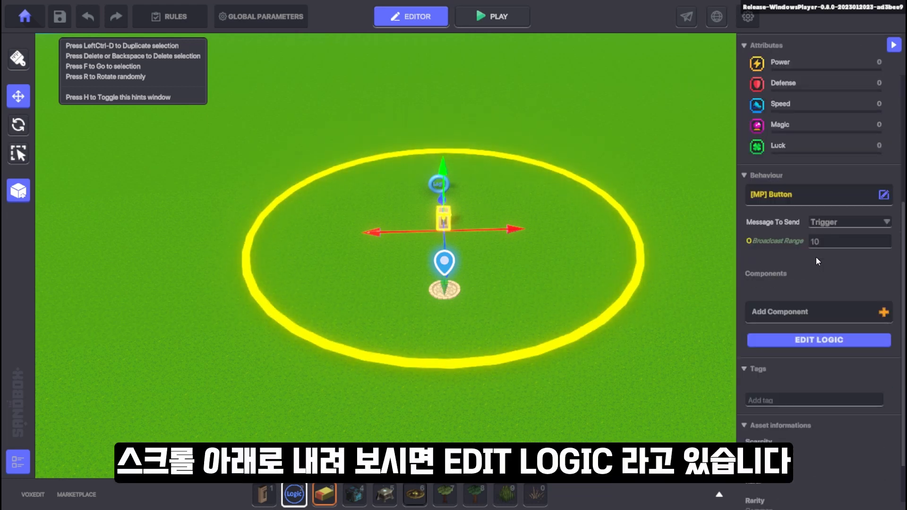
pyautogui.click(834, 341)
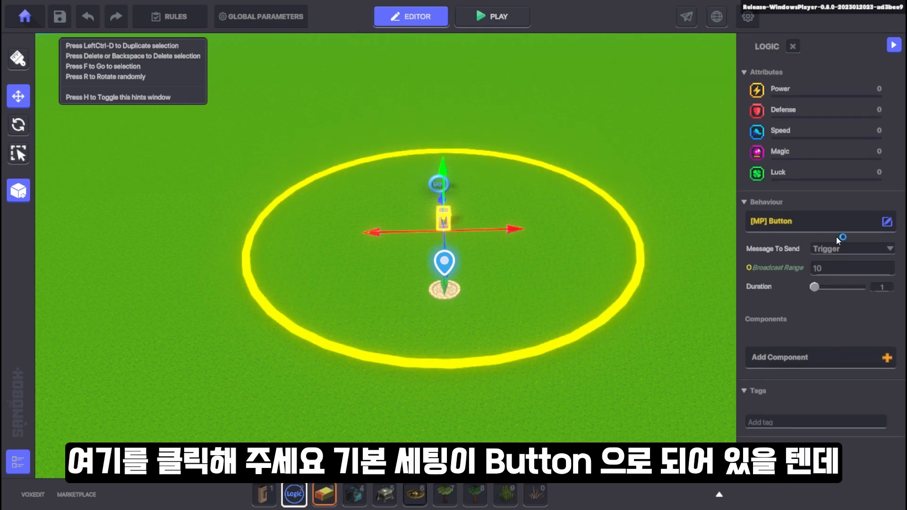
pyautogui.click(811, 222)
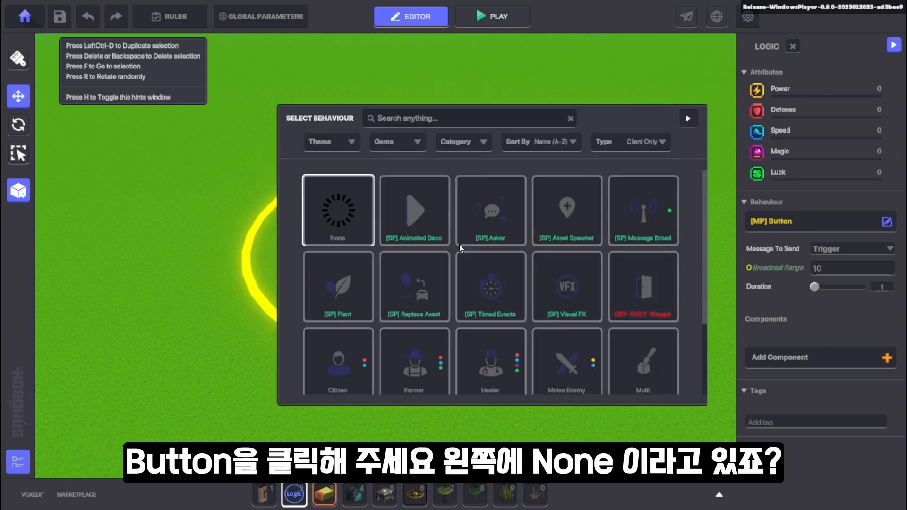
pyautogui.click(342, 217)
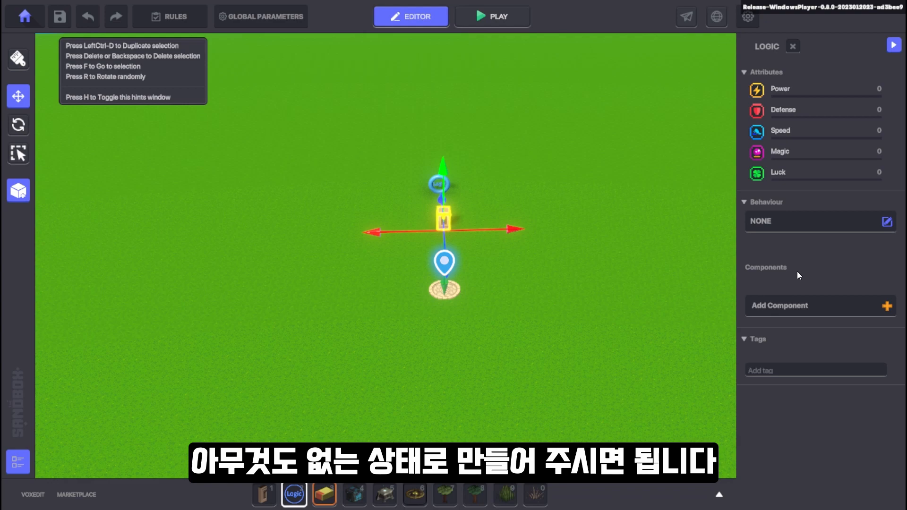
# - Add the [SP] Collectable component to the Ancient Lever and widen the logic settings so the parameter labels show in full
pyautogui.click(810, 309)
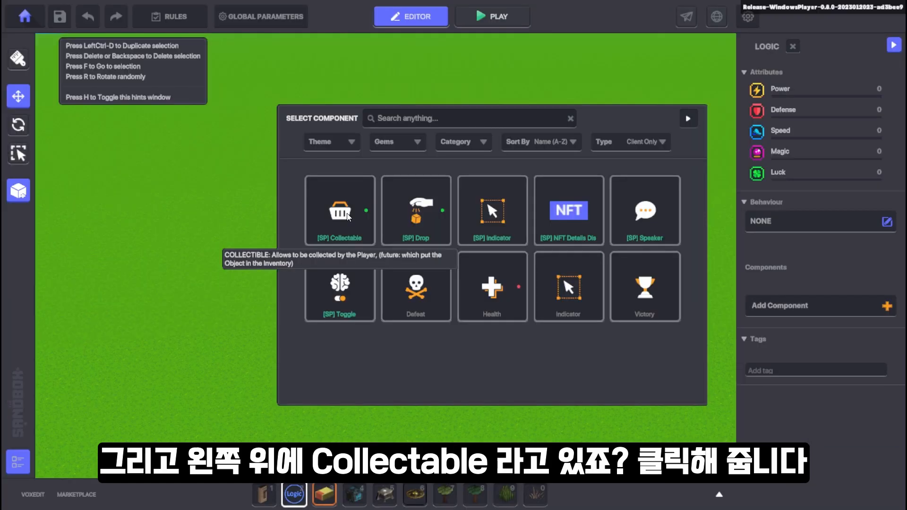
pyautogui.click(347, 215)
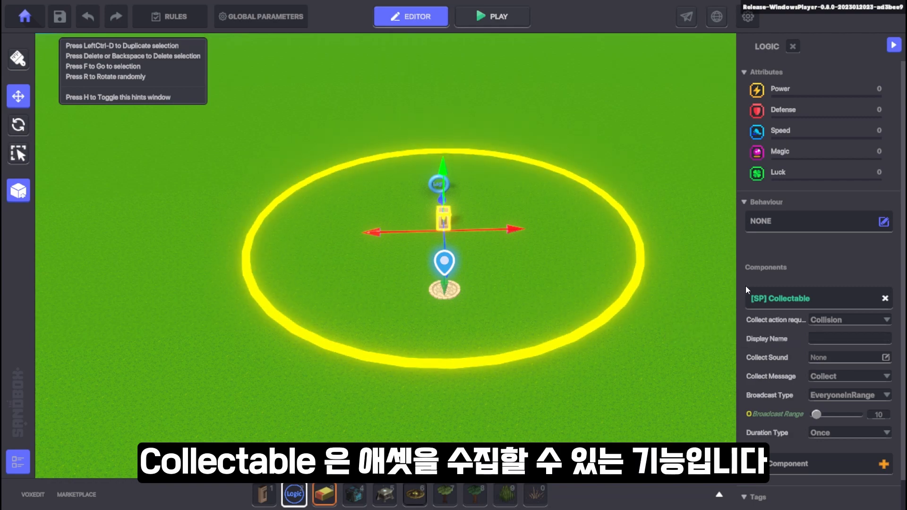
pyautogui.moveTo(745, 285); pyautogui.dragTo(725, 324)
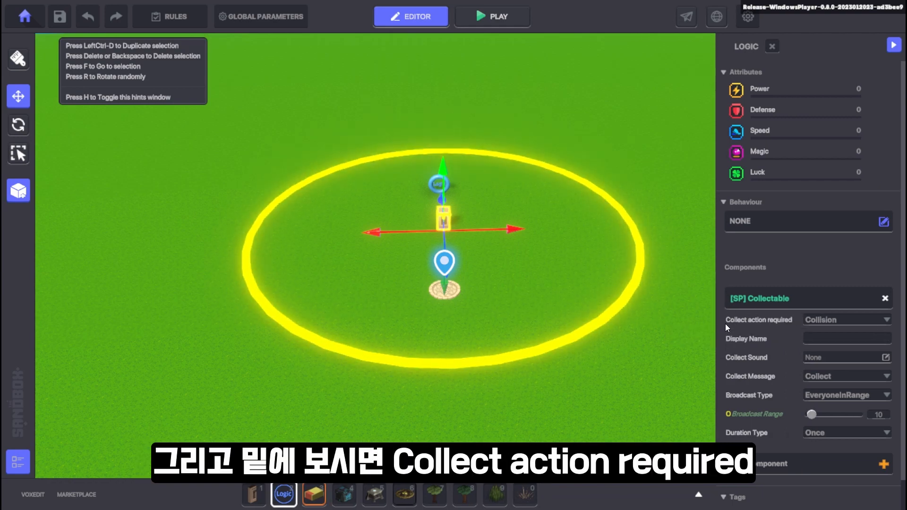
# - Check the Collect action required options of the [SP] Collectable component and choose Collision
pyautogui.moveTo(755, 322)
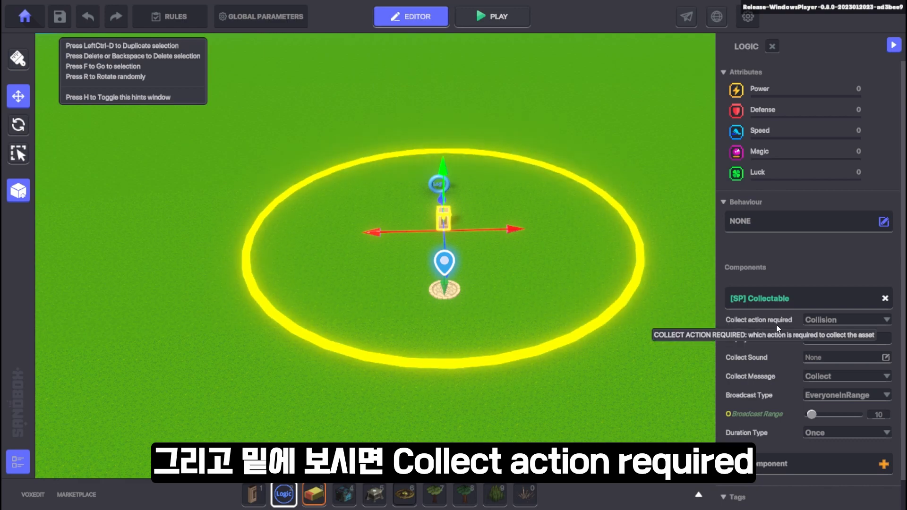
pyautogui.click(840, 322)
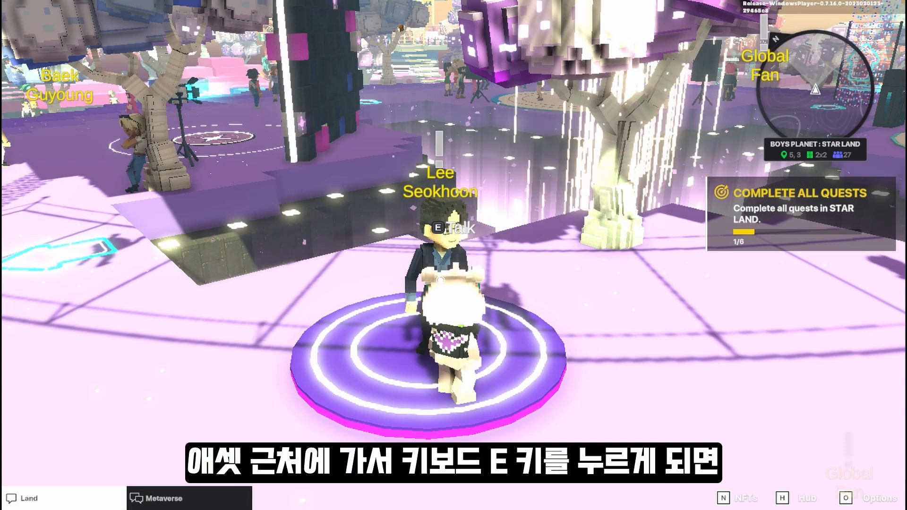
pyautogui.press('e')
pyautogui.click(367, 417)
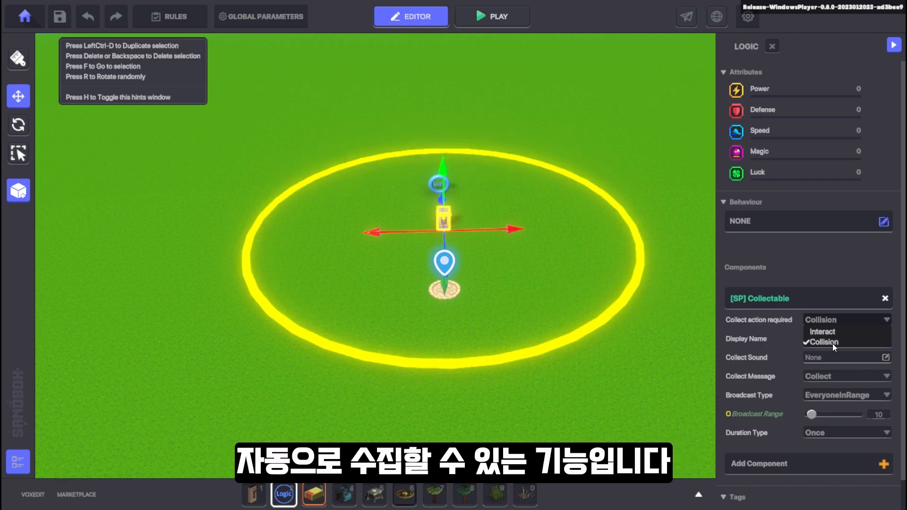
pyautogui.click(832, 344)
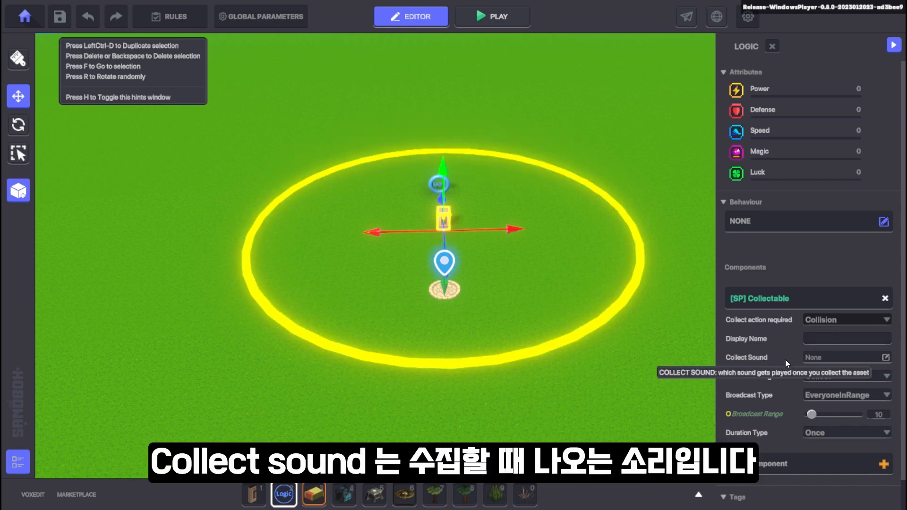
# - Set the Collect Sound to click.wav and the Collect Message to A 1
pyautogui.click(814, 359)
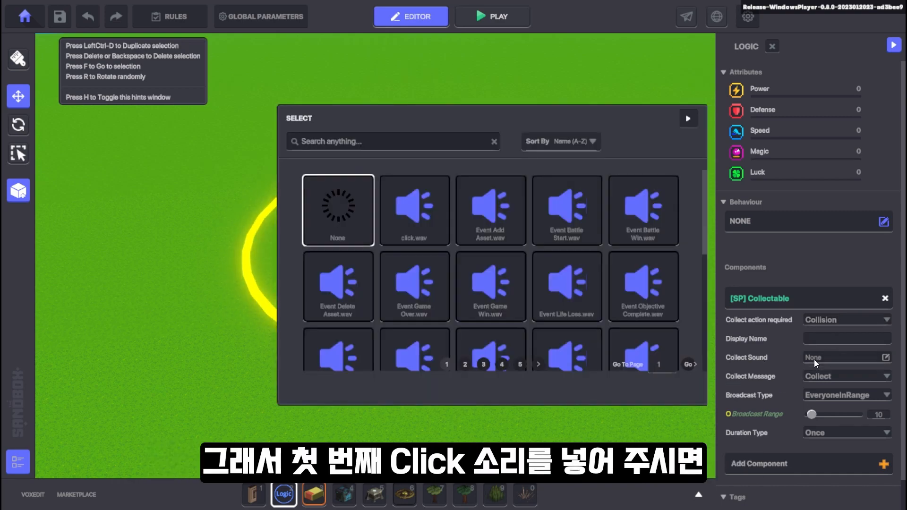
pyautogui.click(414, 211)
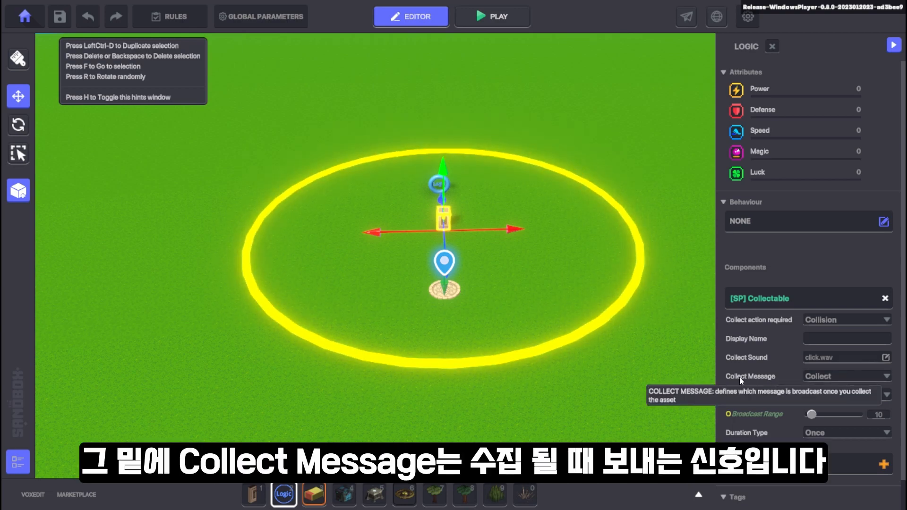
pyautogui.click(828, 376)
pyautogui.write('A 1')
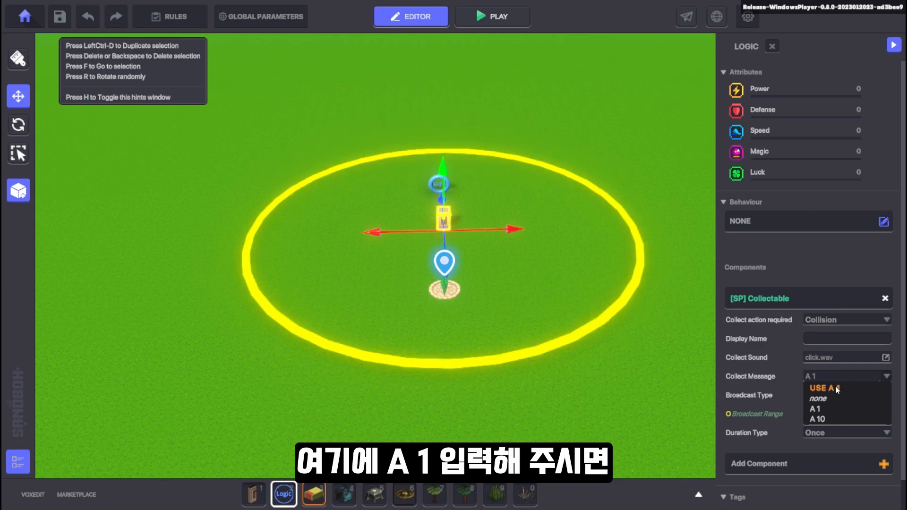
pyautogui.click(835, 387)
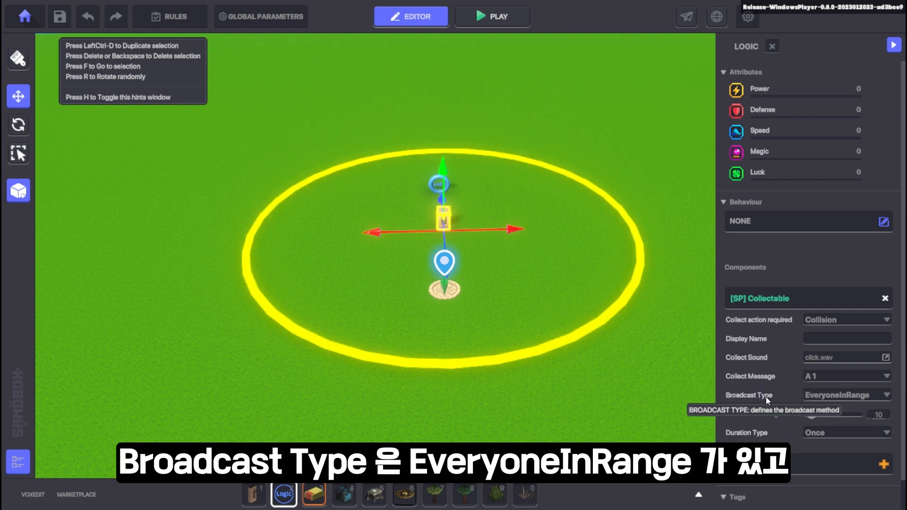
# - Try the Broadcast Type SpecificTagsInRange and add the tag A 2 to it
pyautogui.click(845, 396)
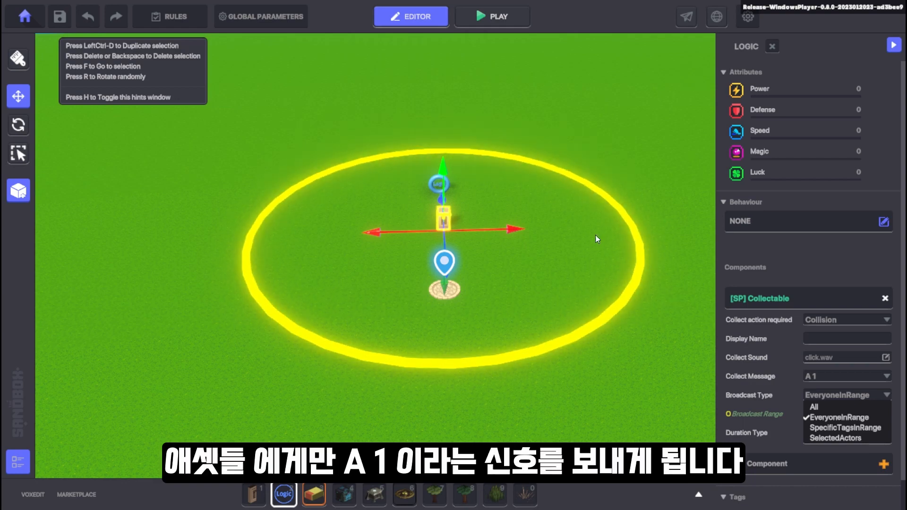
pyautogui.click(830, 427)
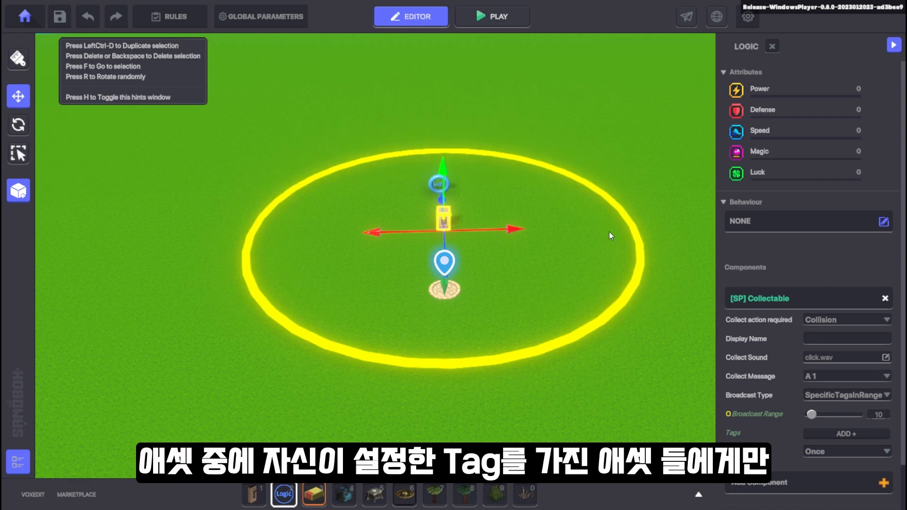
pyautogui.click(859, 433)
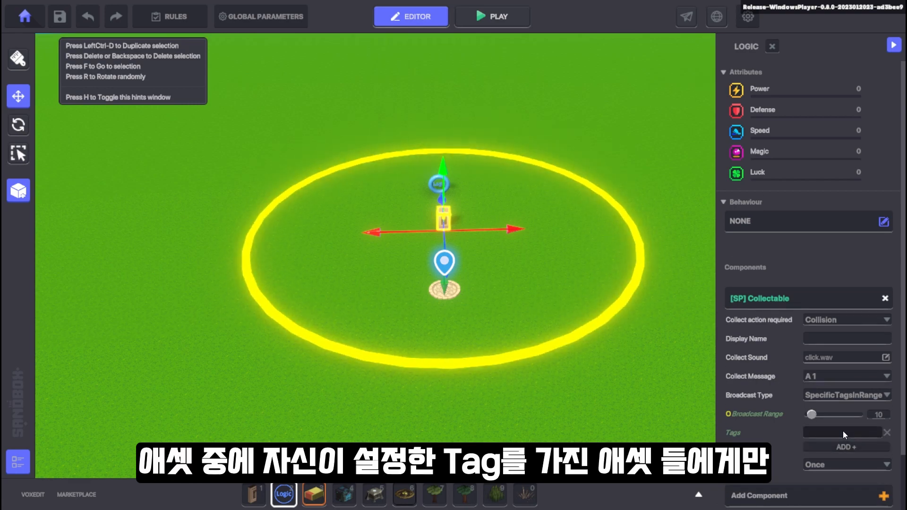
pyautogui.click(842, 430)
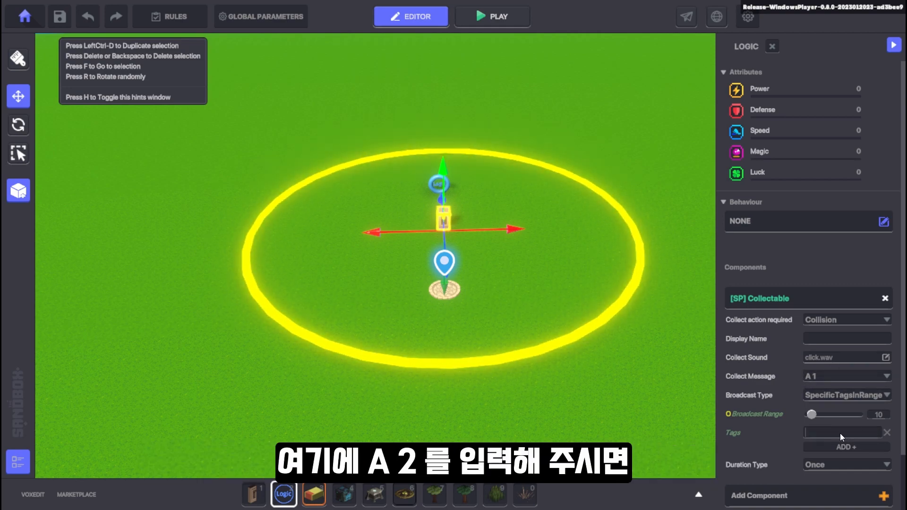
pyautogui.write('A 2')
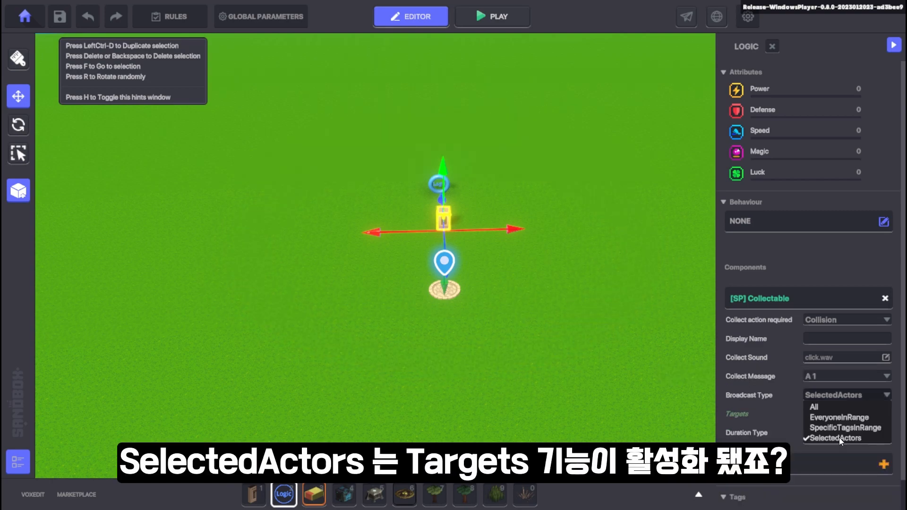
# - Try the Broadcast Type SelectedActors with an added target slot, and return the type to EveryoneInRange
pyautogui.click(839, 437)
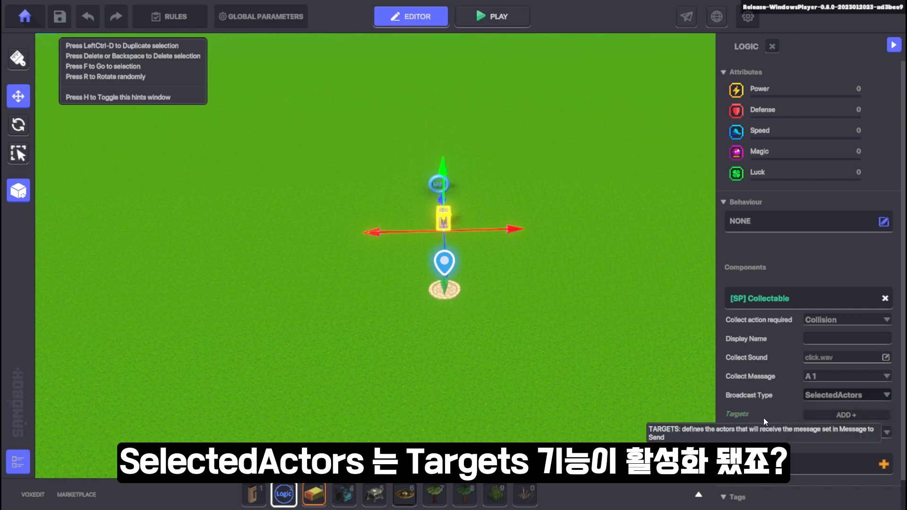
pyautogui.click(833, 416)
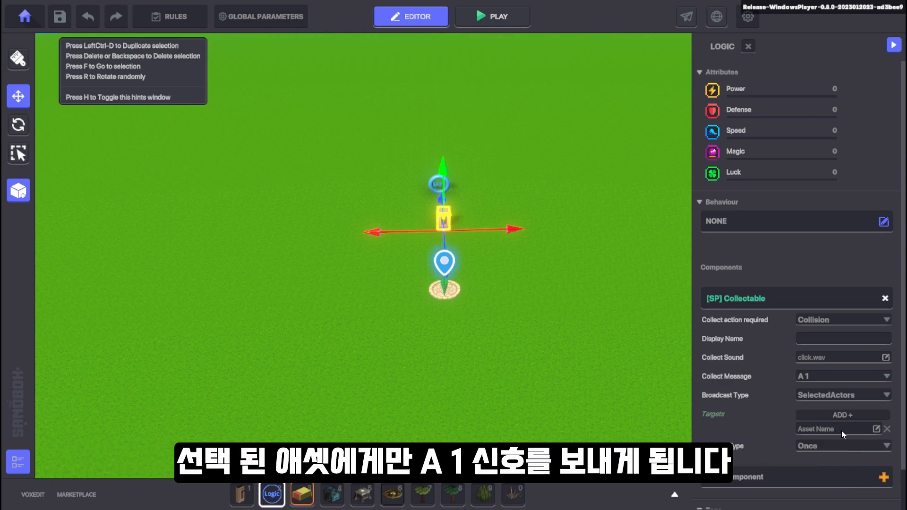
pyautogui.click(840, 395)
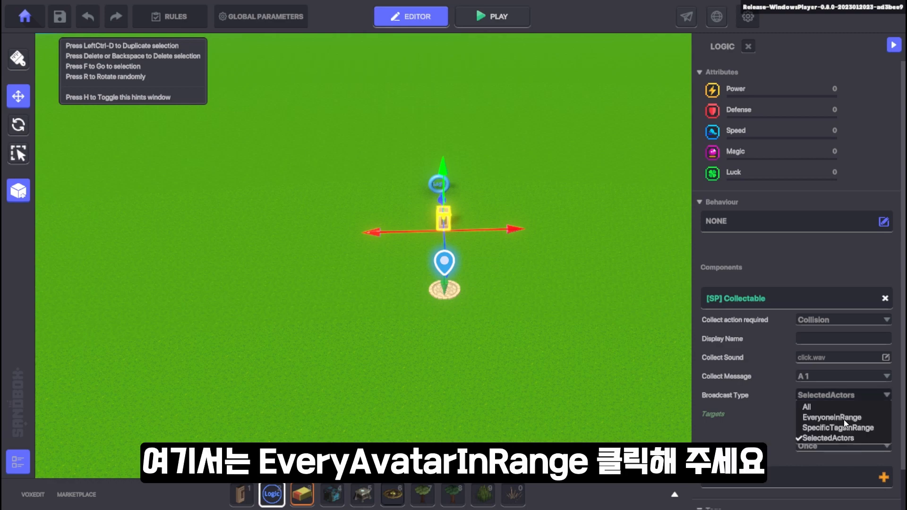
pyautogui.click(844, 418)
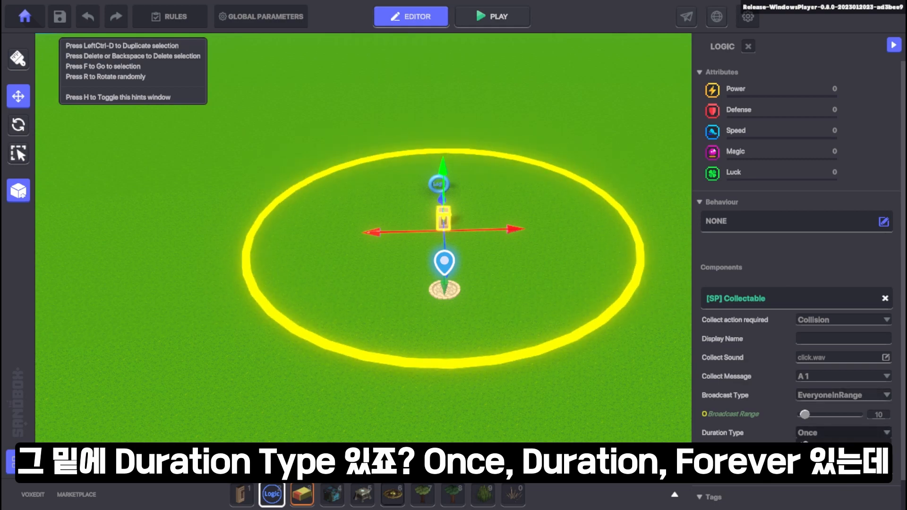
# - Try the Duration Type Duration with a DelayBetweenBroadcasts of 10, and return the type to Once
pyautogui.click(831, 433)
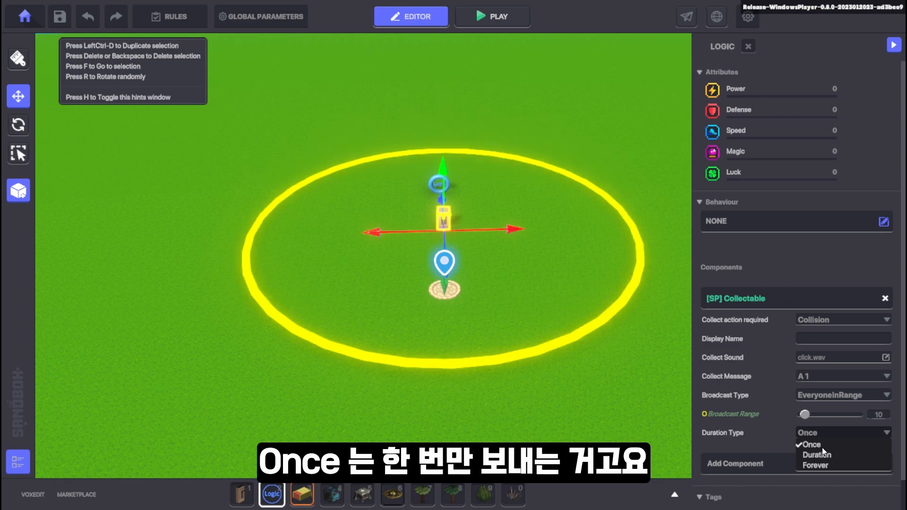
pyautogui.click(829, 456)
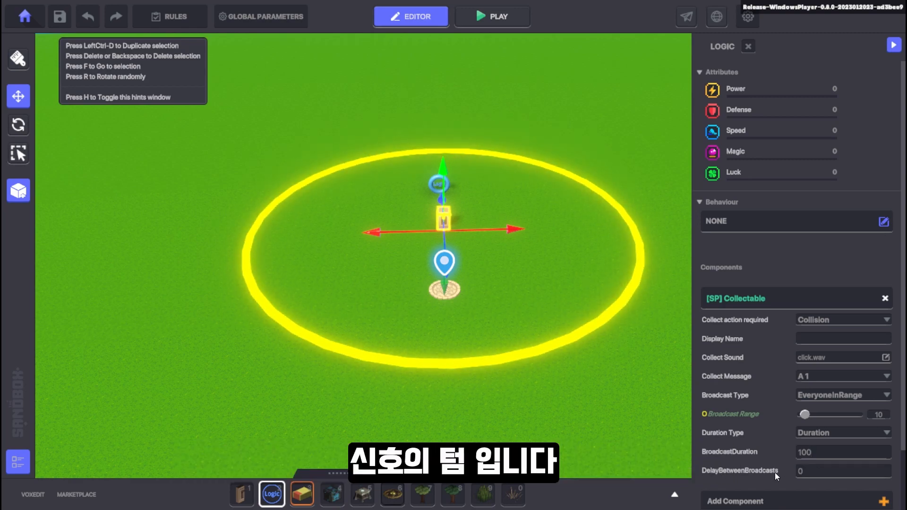
pyautogui.click(801, 466)
pyautogui.write('1')
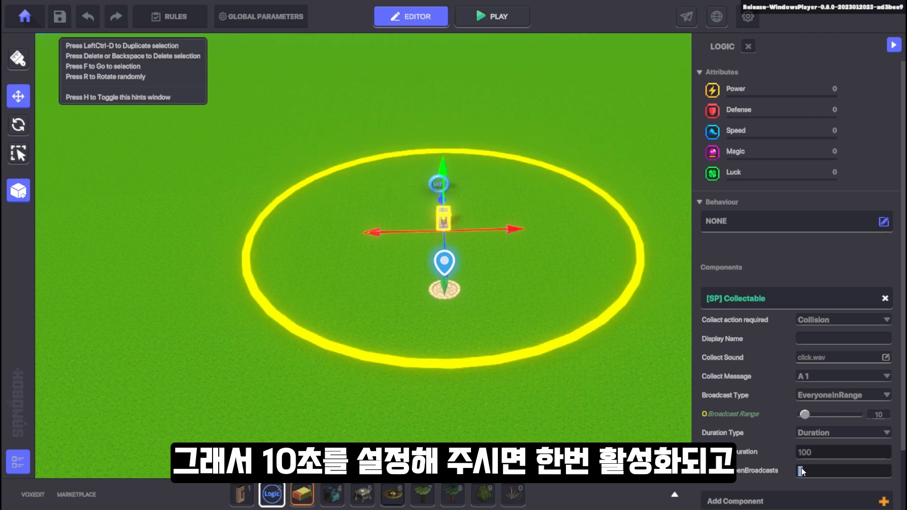
pyautogui.write('0')
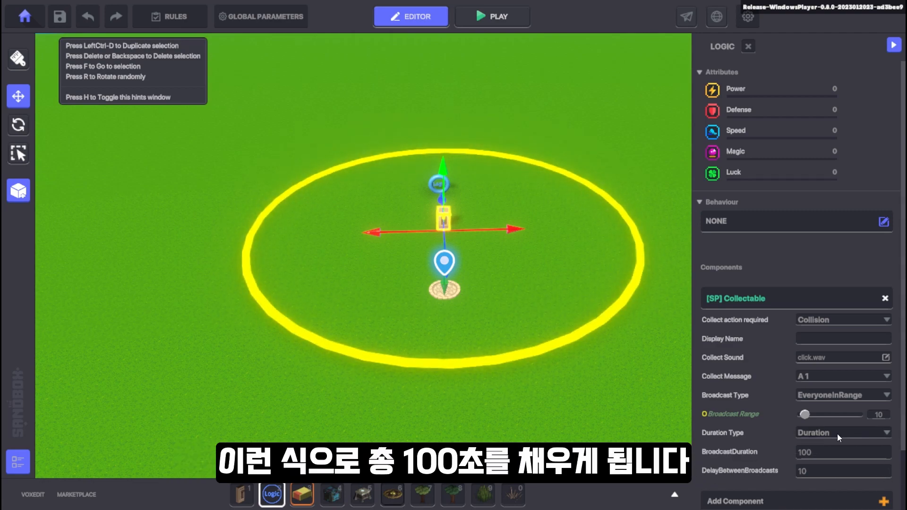
pyautogui.click(824, 432)
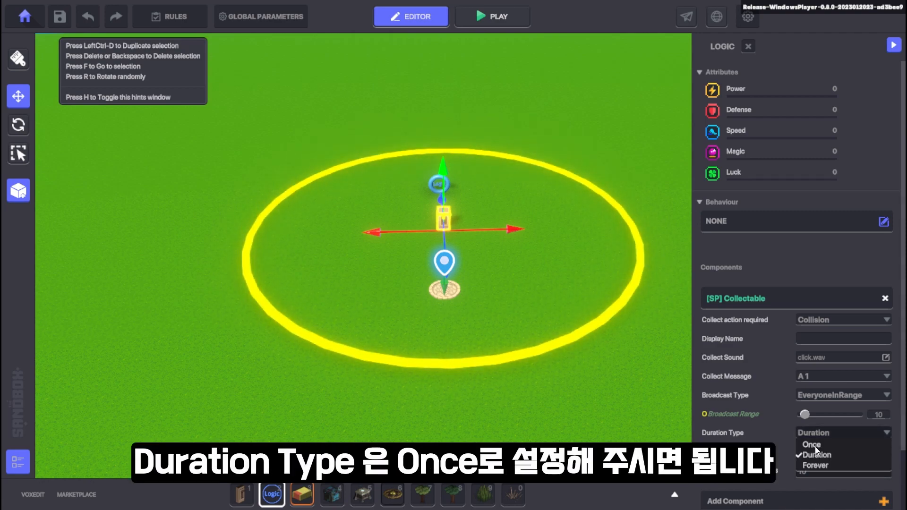
pyautogui.click(814, 446)
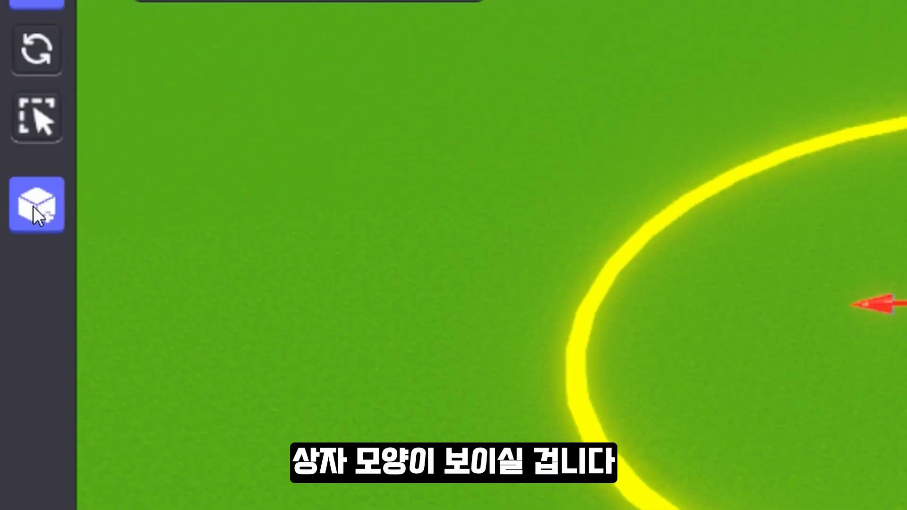
# - Save the configured Ancient Lever as a new preset named 1
pyautogui.click(37, 208)
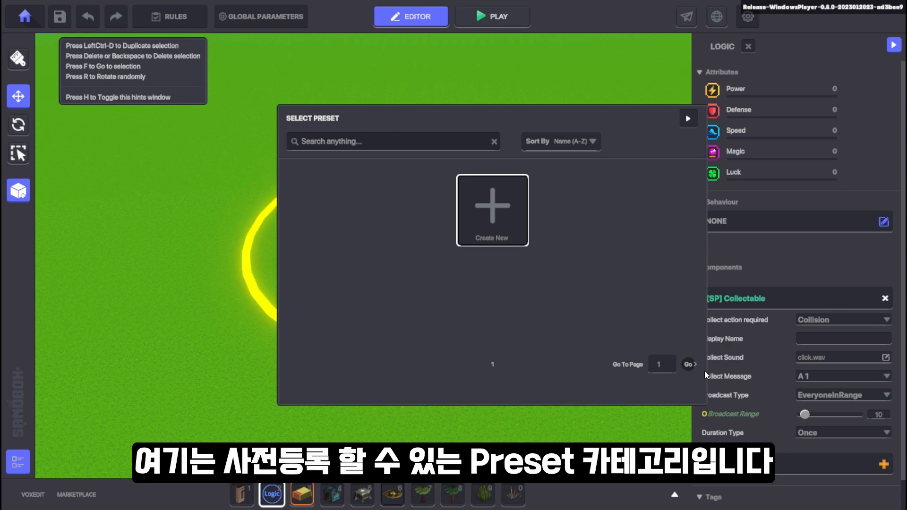
pyautogui.click(492, 208)
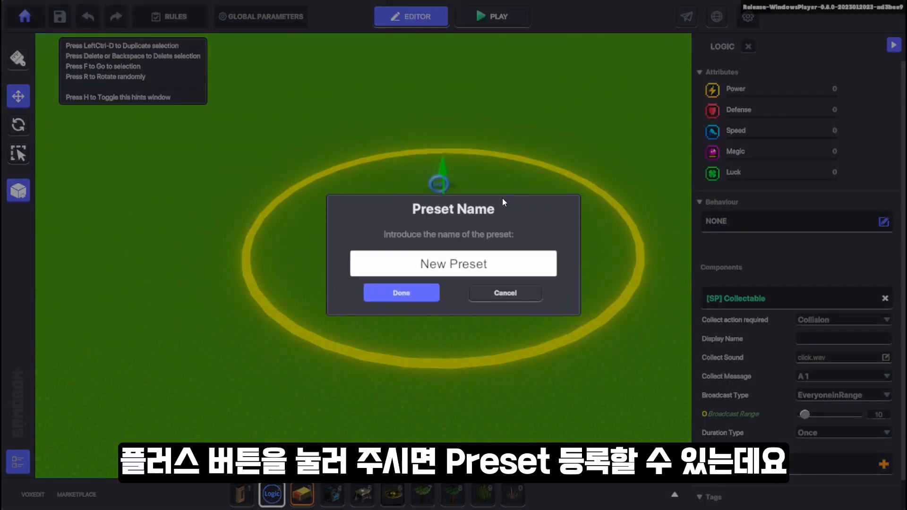
pyautogui.click(454, 273)
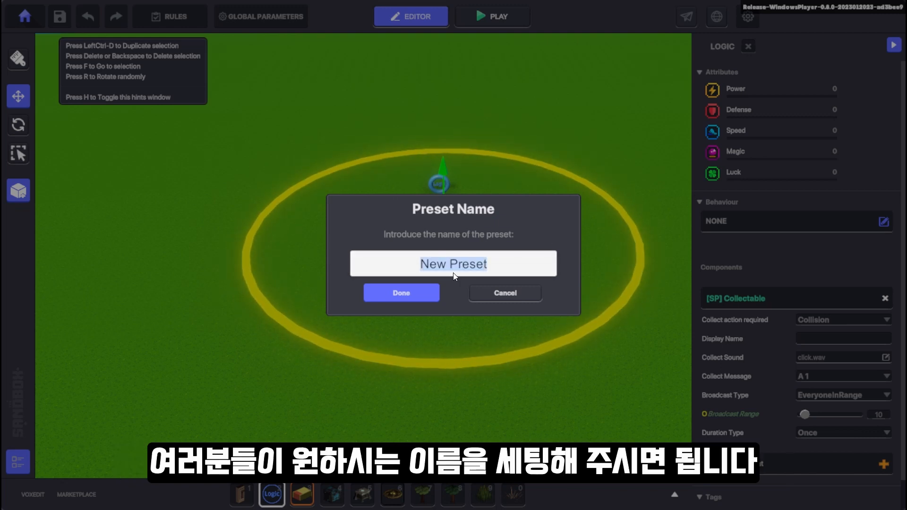
pyautogui.write('1')
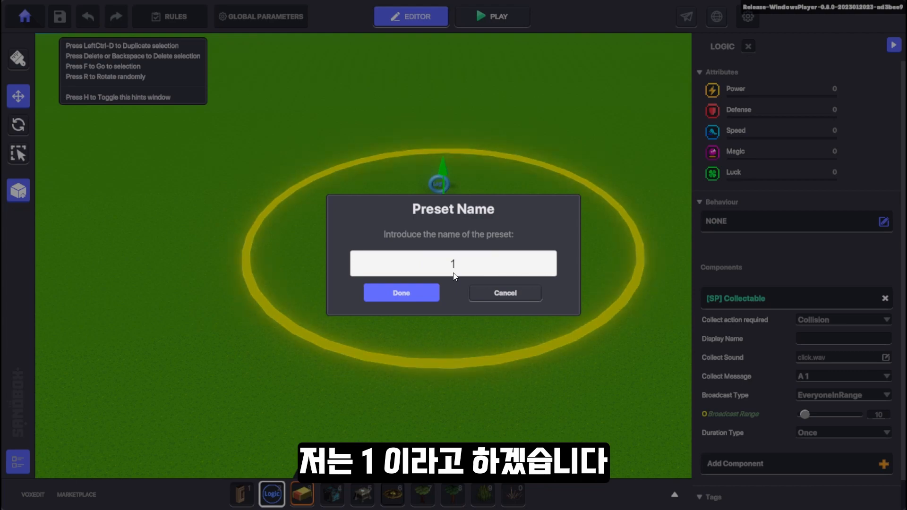
pyautogui.click(423, 294)
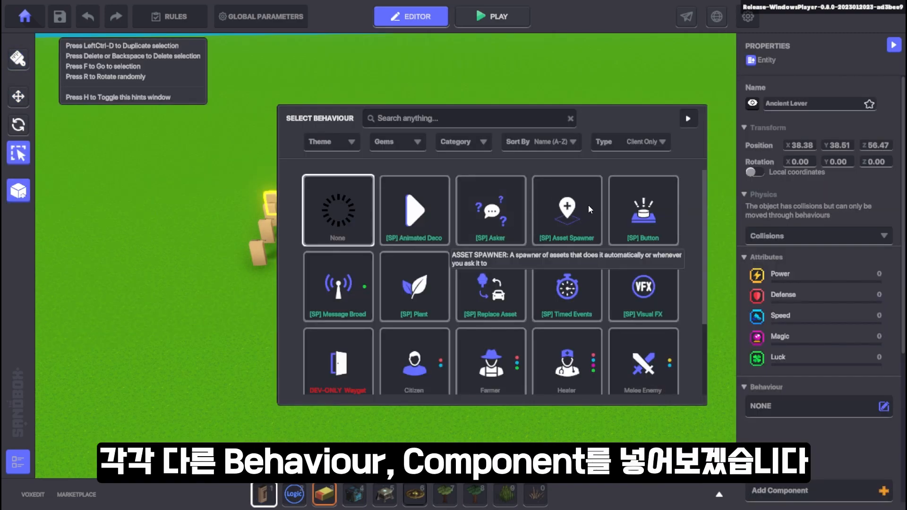
# - Give the rearmost lever in the row the [SP] Asset Spawner behaviour and the frontmost lever the Predator behaviour
pyautogui.click(573, 213)
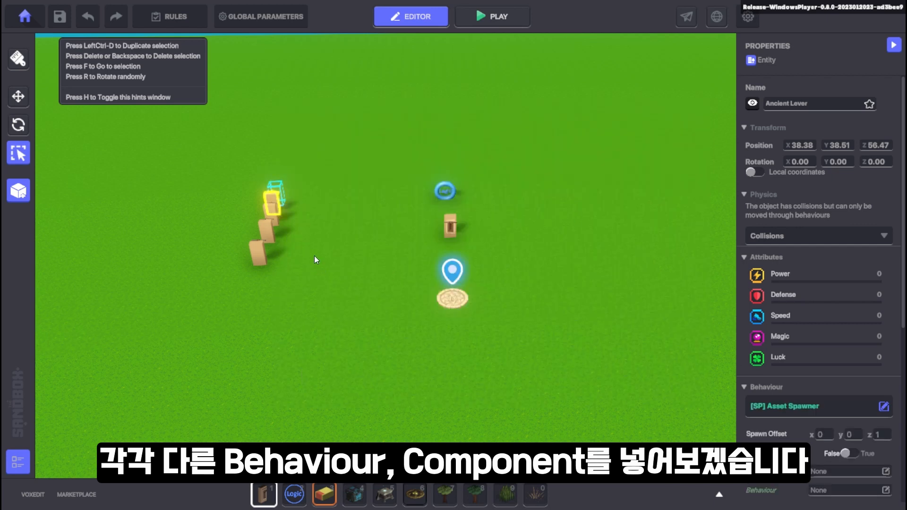
pyautogui.click(276, 217)
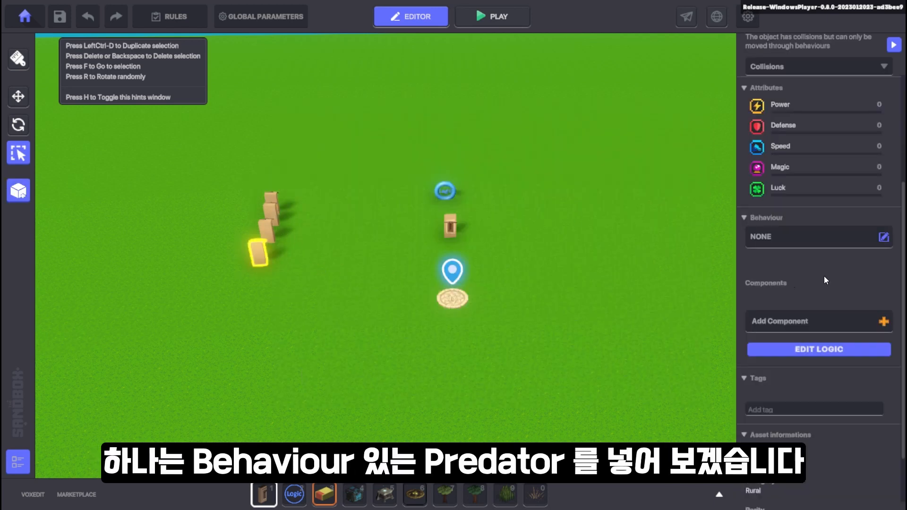
pyautogui.click(819, 236)
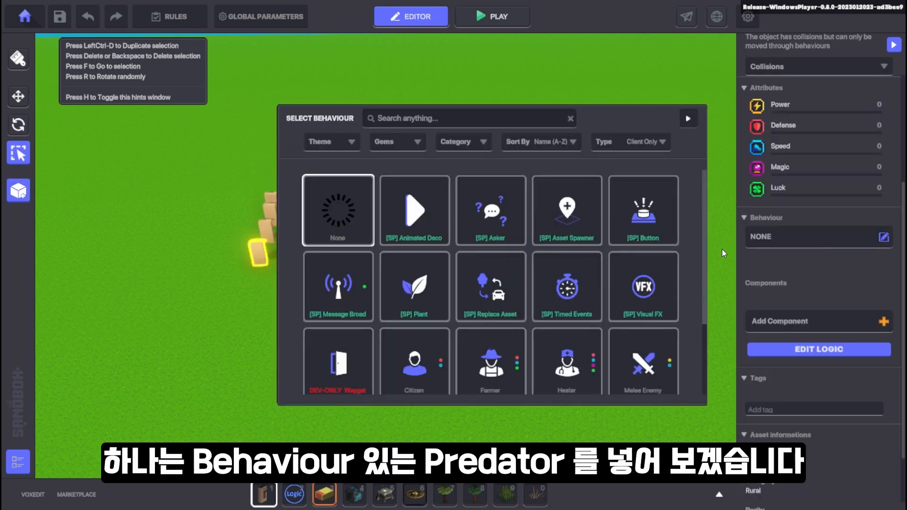
pyautogui.scroll(-3, 636, 288)
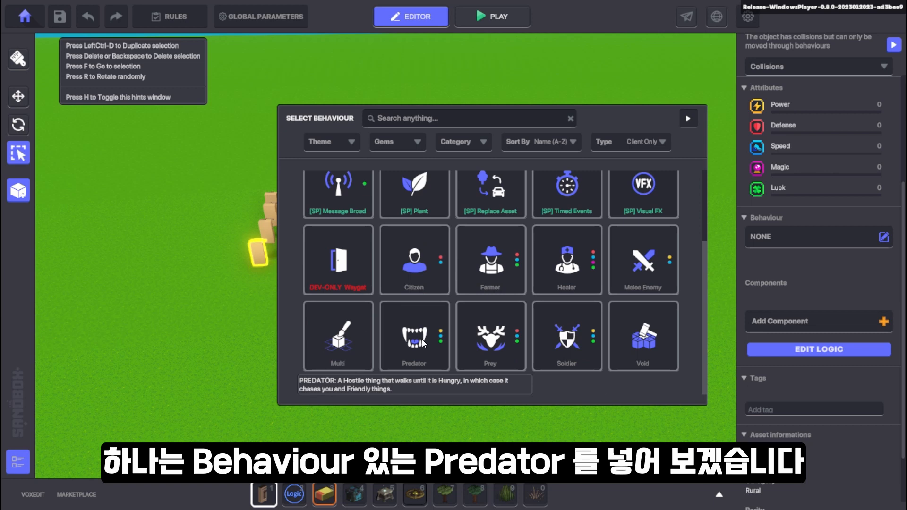
pyautogui.click(422, 339)
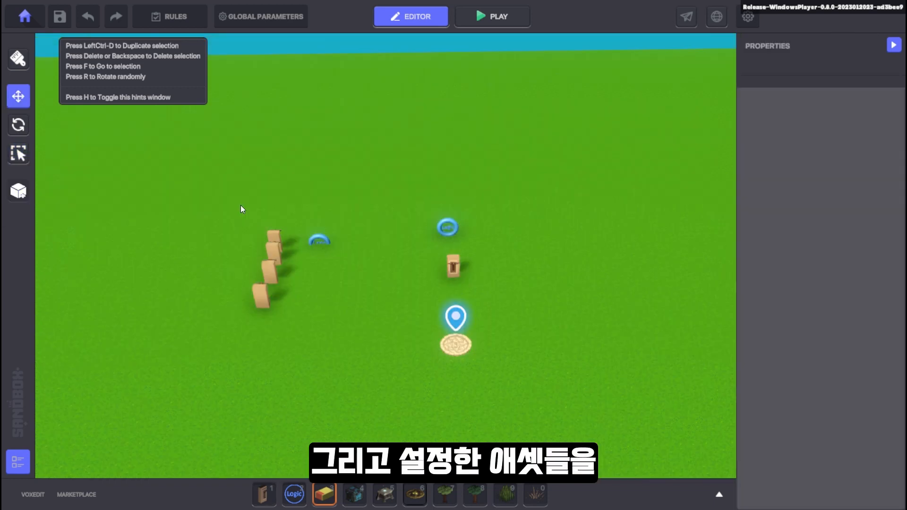
# - Select the four levers in the row together and save them as a new preset named 2
pyautogui.moveTo(240, 205); pyautogui.dragTo(285, 319)
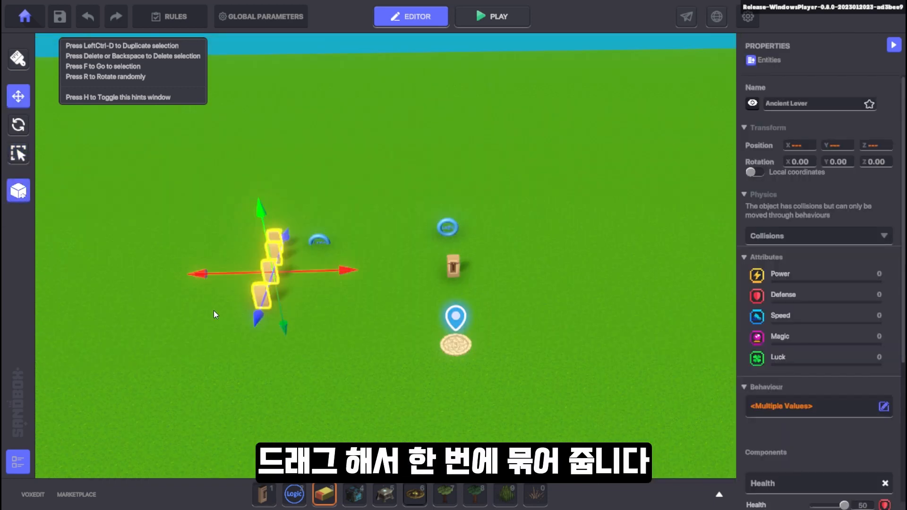
pyautogui.click(18, 191)
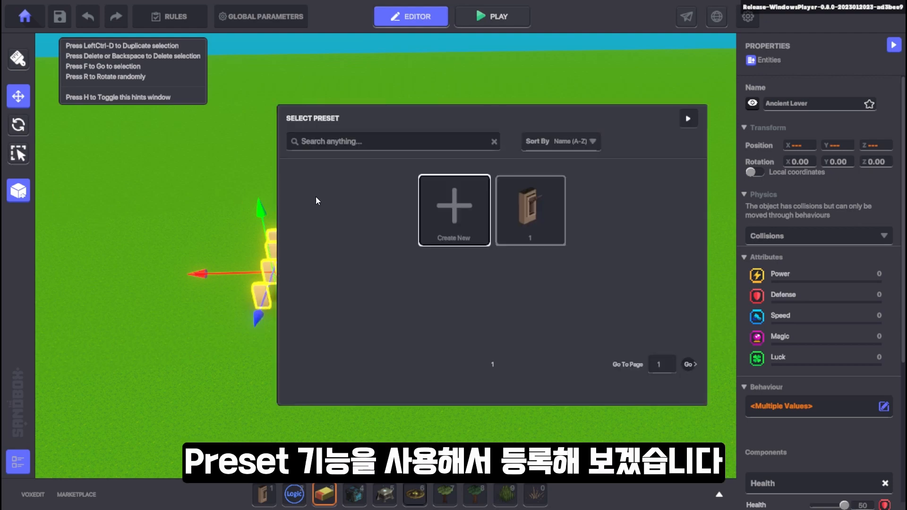
pyautogui.click(457, 211)
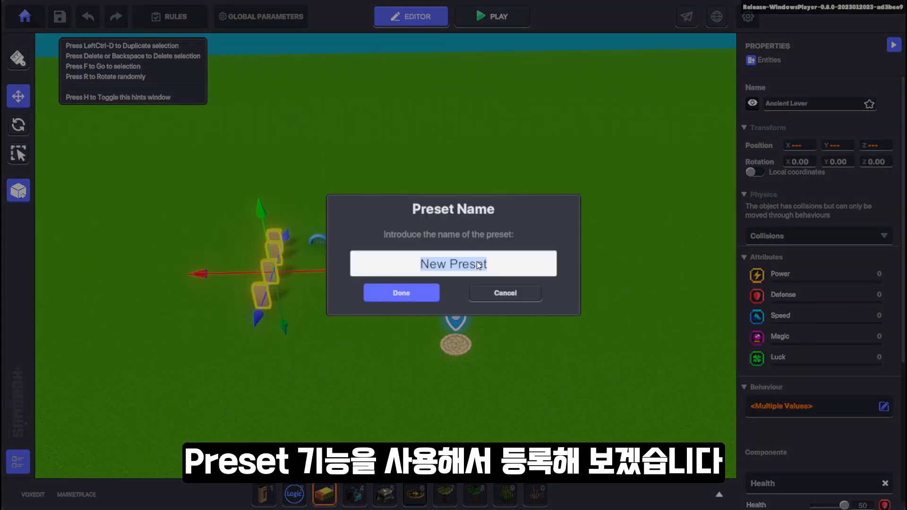
pyautogui.write('2')
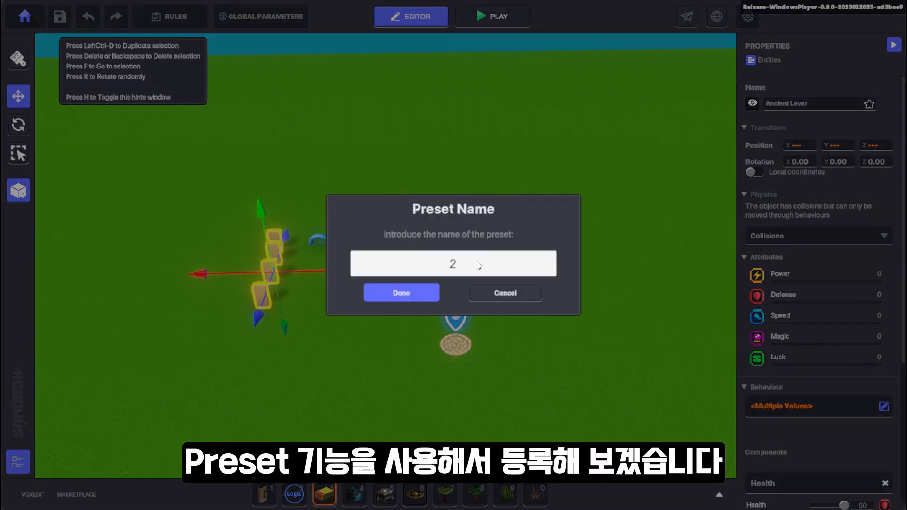
pyautogui.click(426, 292)
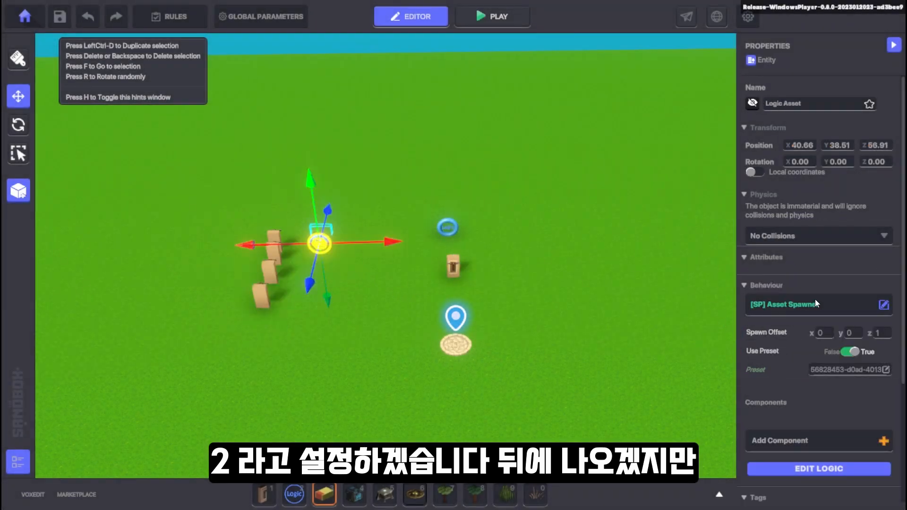
# - Open the preset choice of the Asset Spawner beside the lever row, and walk up to the lever in play mode
pyautogui.click(840, 372)
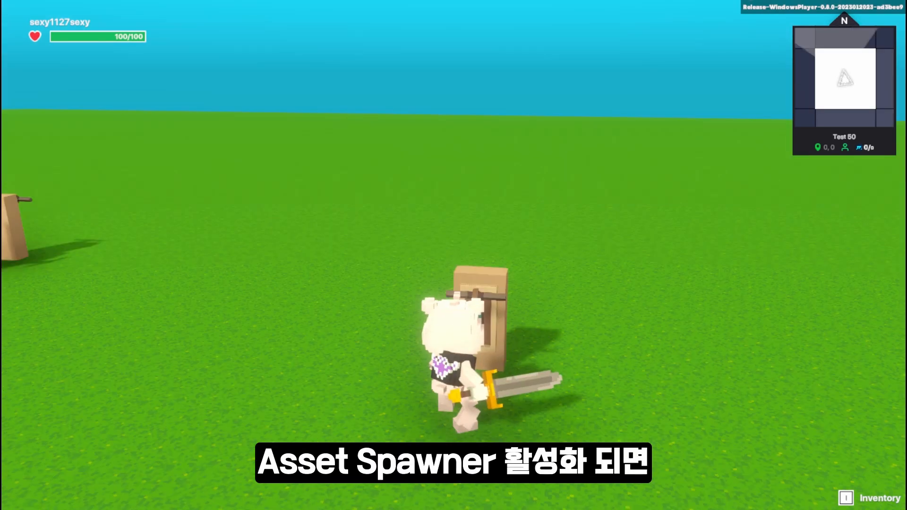
pyautogui.press('w')
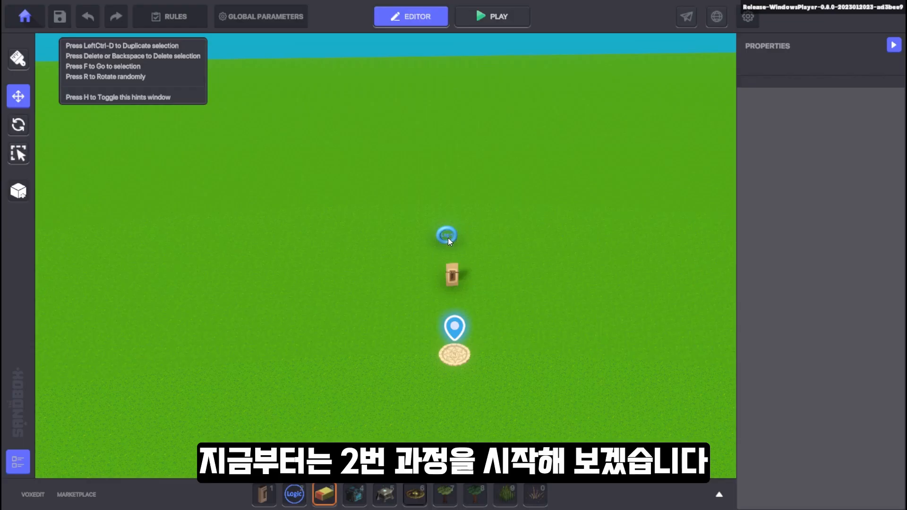
# - Give the Logic Asset behind the single lever the [SP] Asset Spawner behaviour
pyautogui.click(448, 237)
pyautogui.press('Escape')
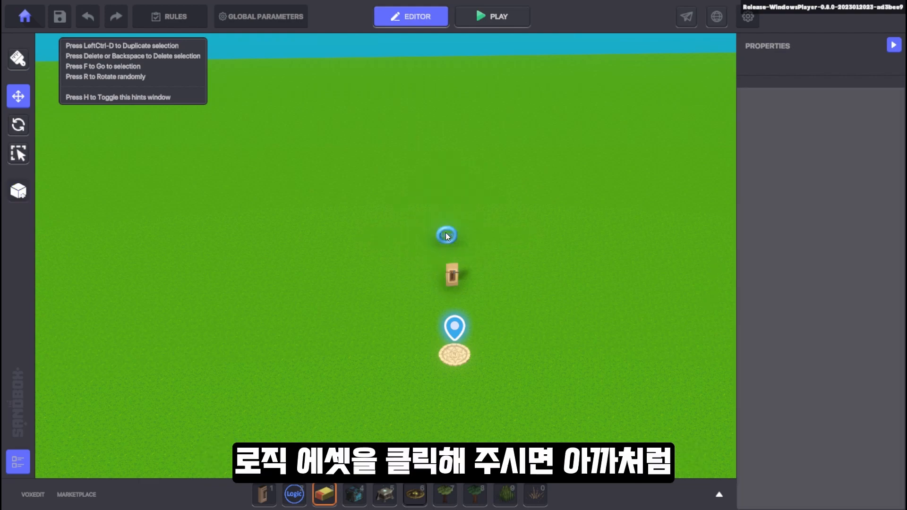
pyautogui.click(447, 236)
pyautogui.scroll(-3, 852, 270)
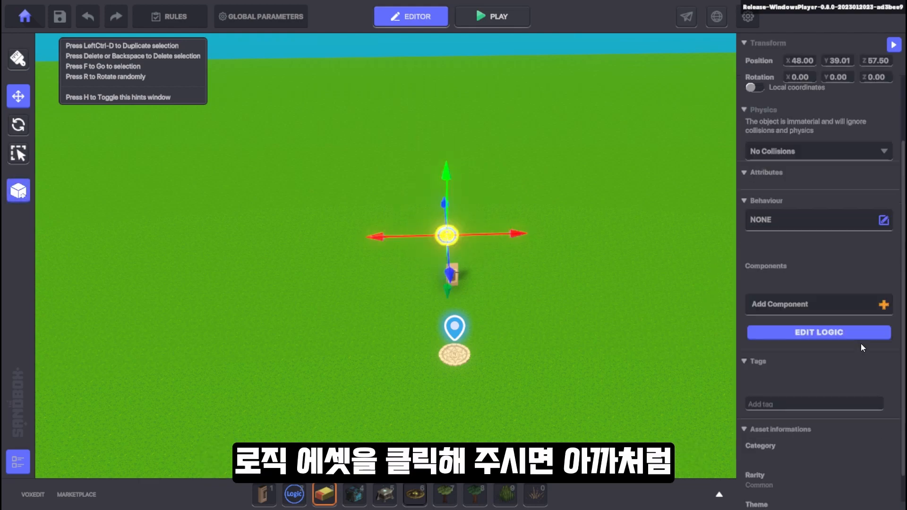
pyautogui.click(819, 332)
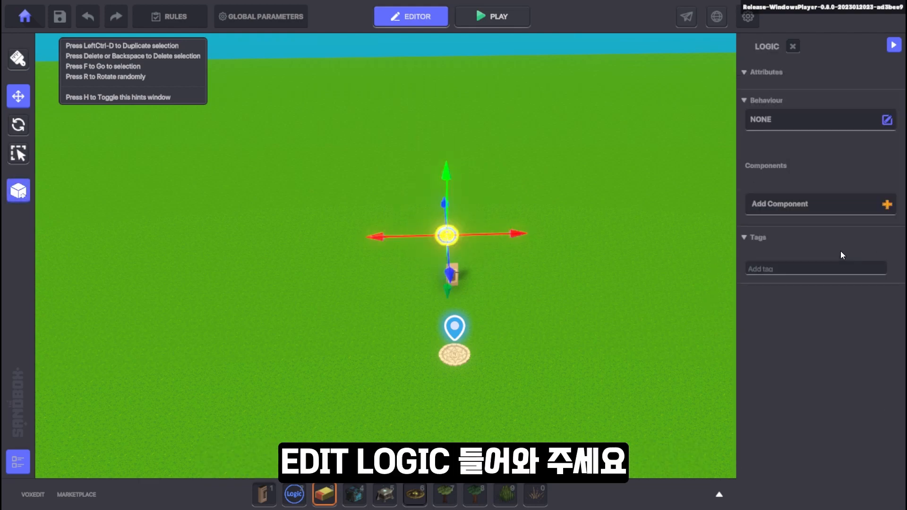
pyautogui.click(790, 120)
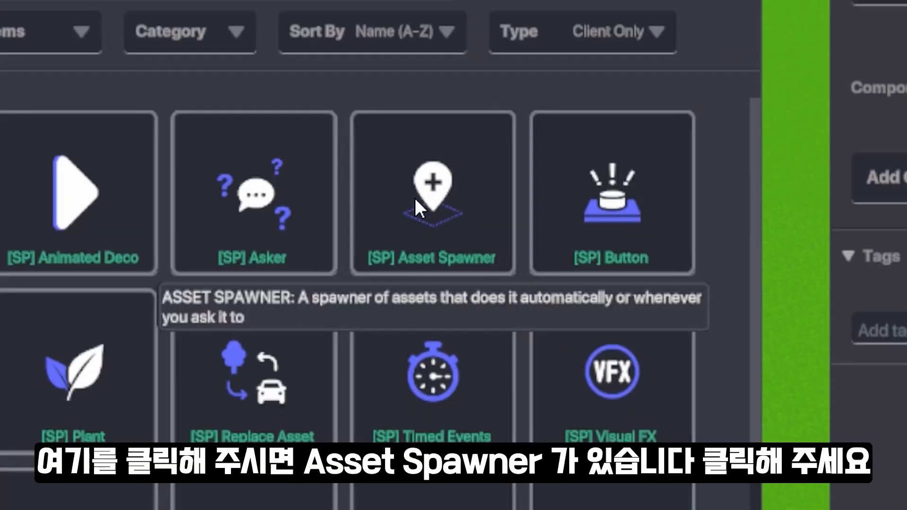
pyautogui.click(413, 197)
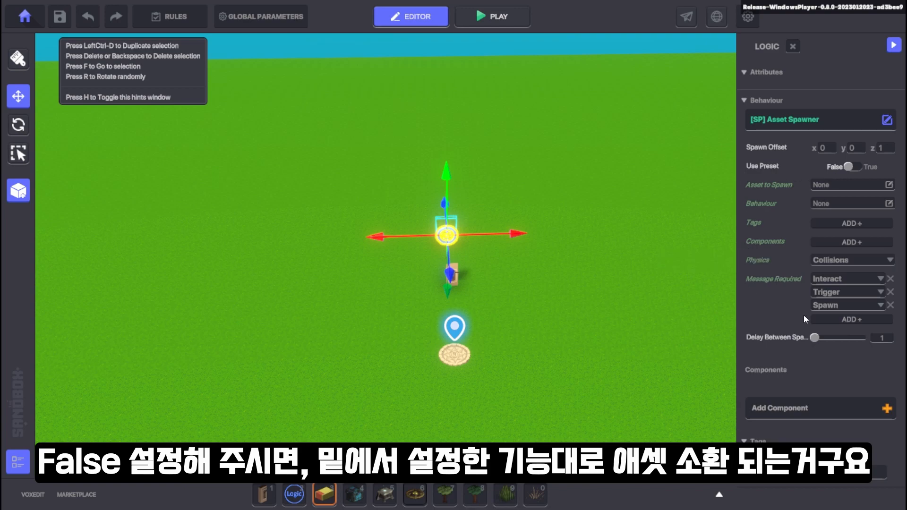
# - Turn on Use Preset for the Asset Spawner and choose preset 1
pyautogui.click(852, 167)
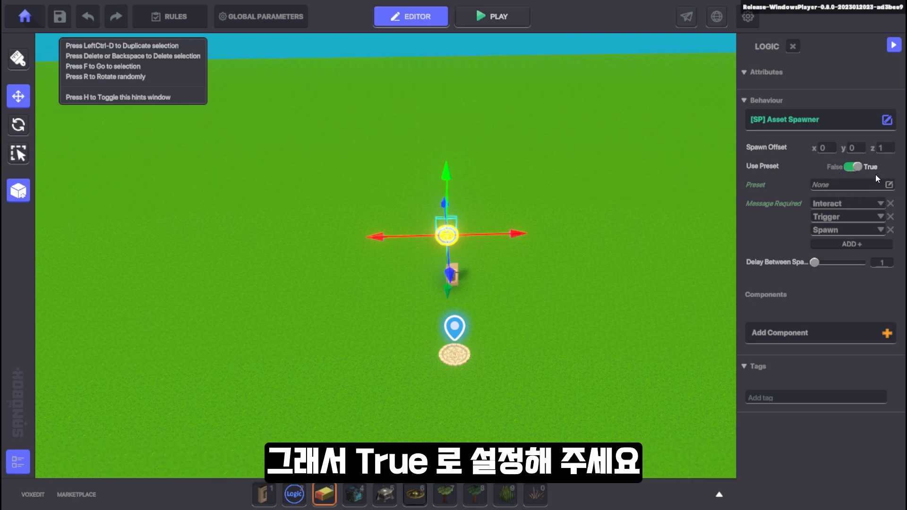
pyautogui.click(848, 184)
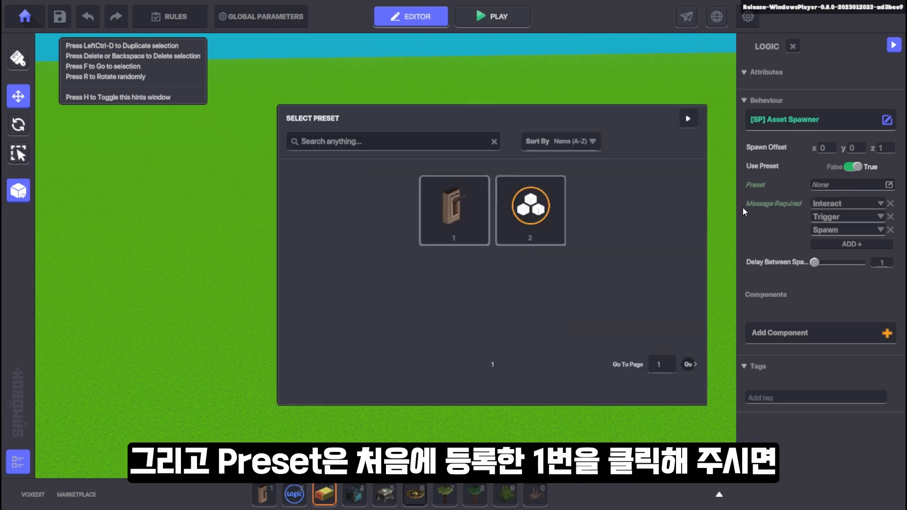
pyautogui.click(457, 203)
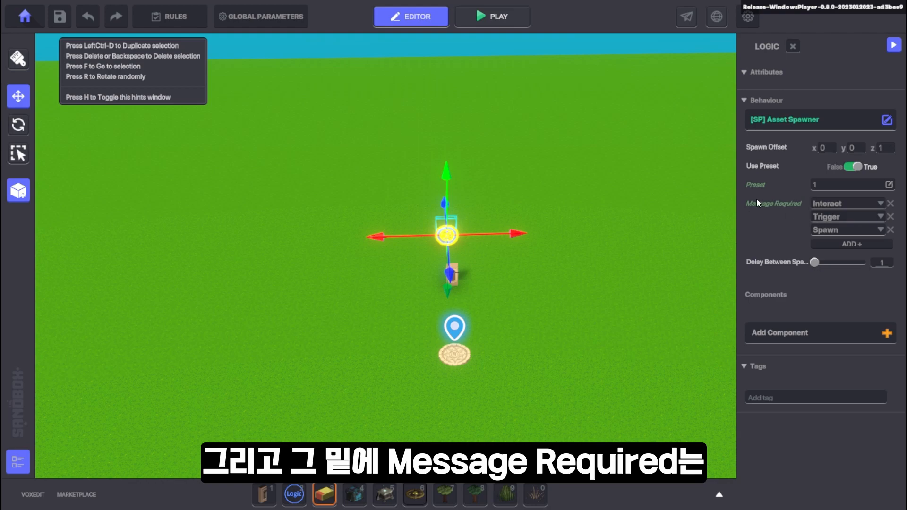
# - Replace the Asset Spawner's required messages Interact, Trigger and Spawn with the single message A 1
pyautogui.click(890, 204)
pyautogui.click(890, 204)
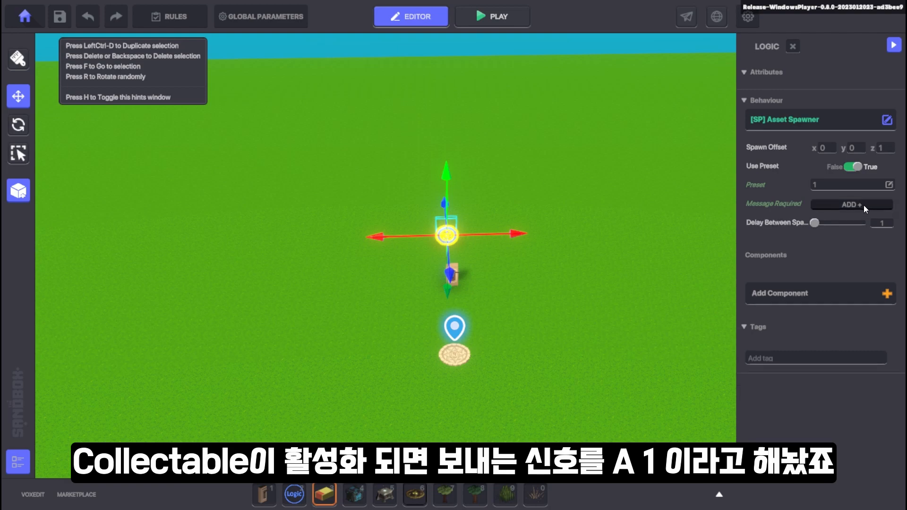
pyautogui.click(837, 204)
pyautogui.write('A 1')
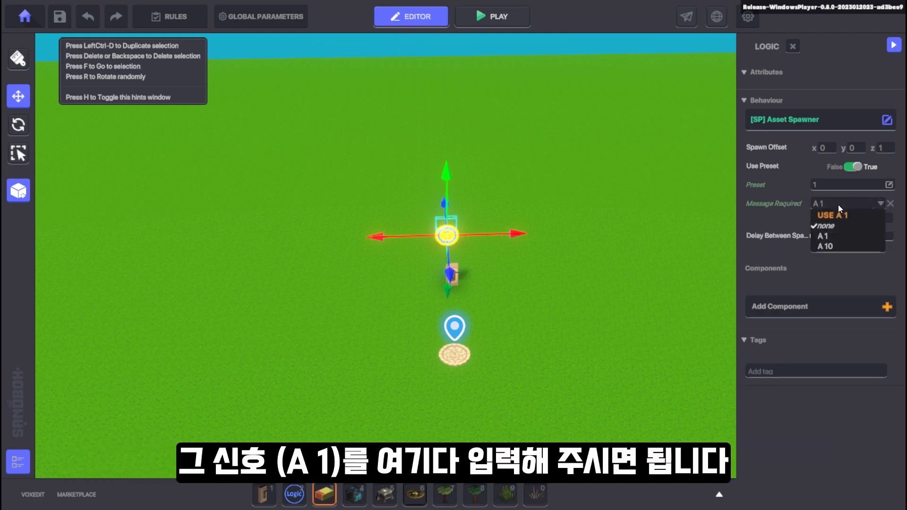
pyautogui.click(837, 213)
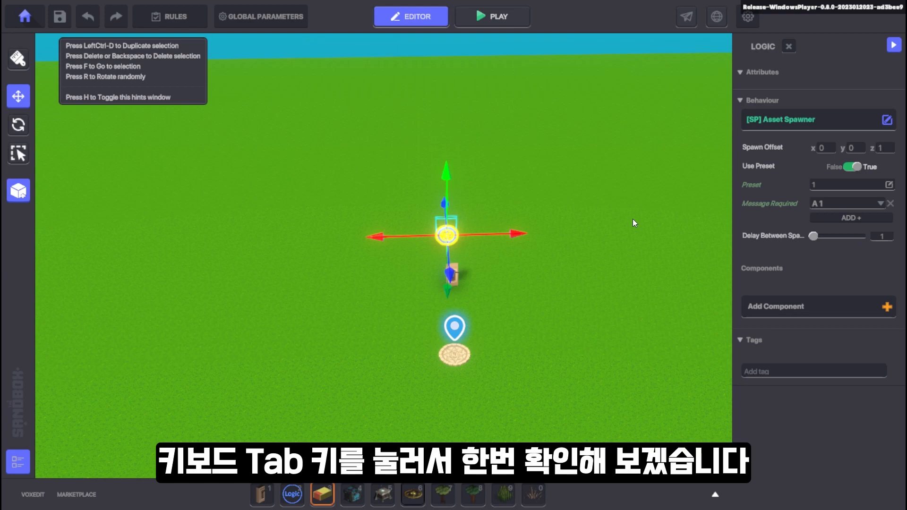
# - Play-test the experience by walking into the lever to collect it and check the preset spawning
pyautogui.press('Tab')
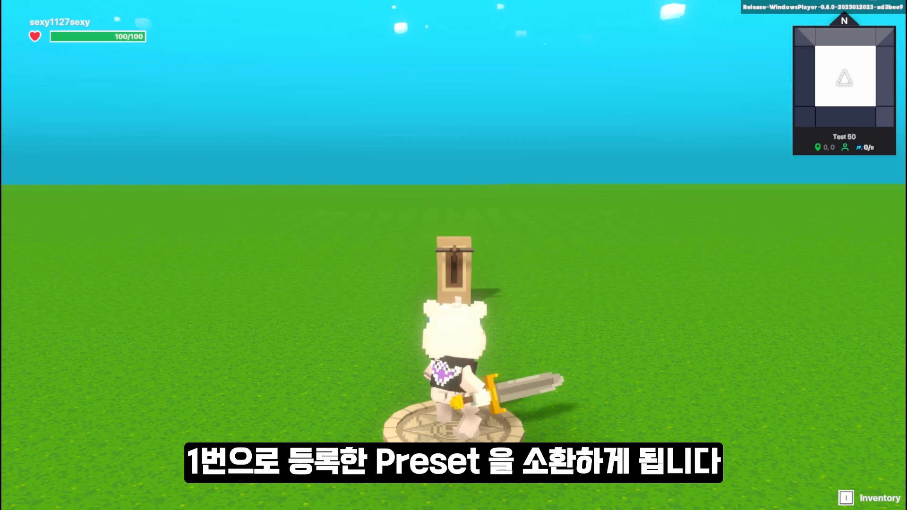
pyautogui.press('w')
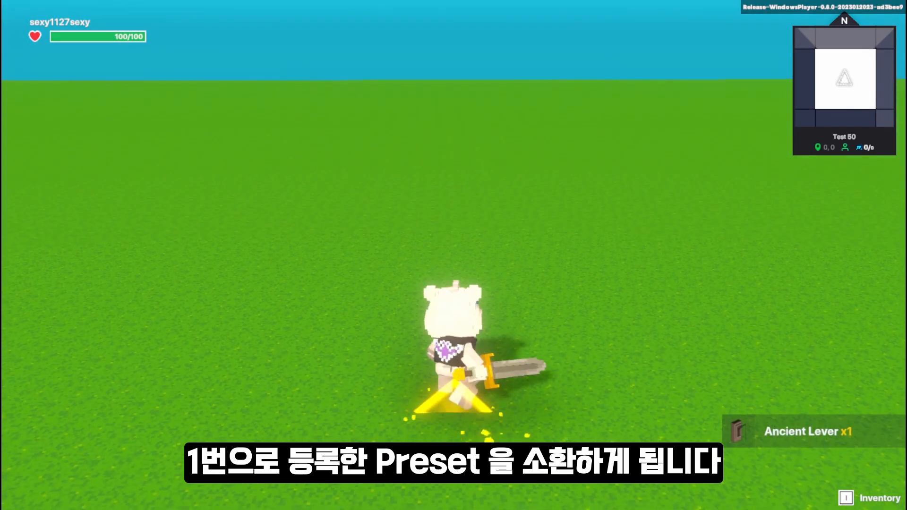
pyautogui.press('1')
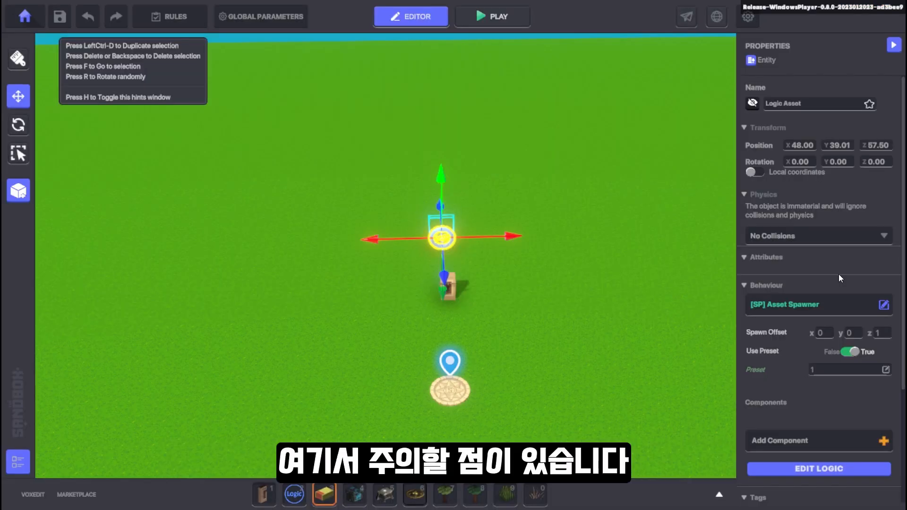
# - Duplicate the Asset Spawner Logic Asset and place the copy farther back in line with the original
pyautogui.moveTo(441, 239); pyautogui.dragTo(441, 251)
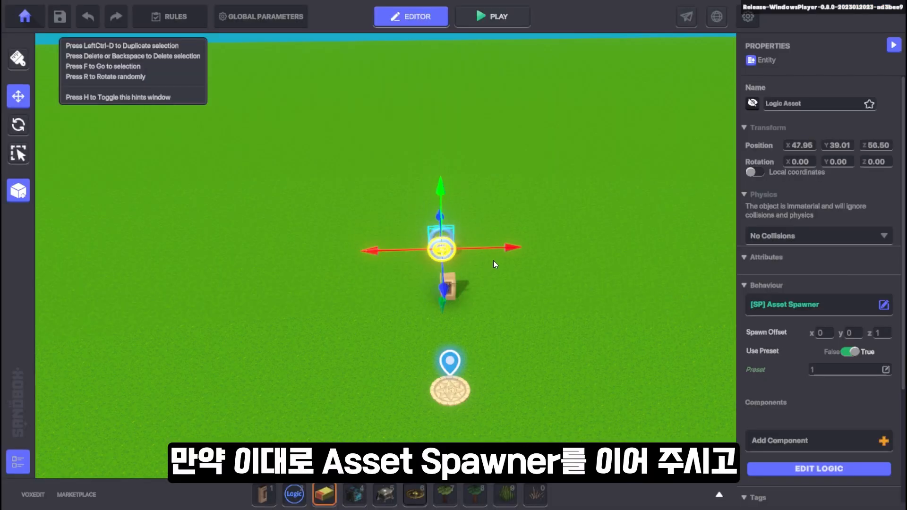
pyautogui.moveTo(509, 248); pyautogui.dragTo(562, 247)
pyautogui.moveTo(500, 282); pyautogui.dragTo(504, 219)
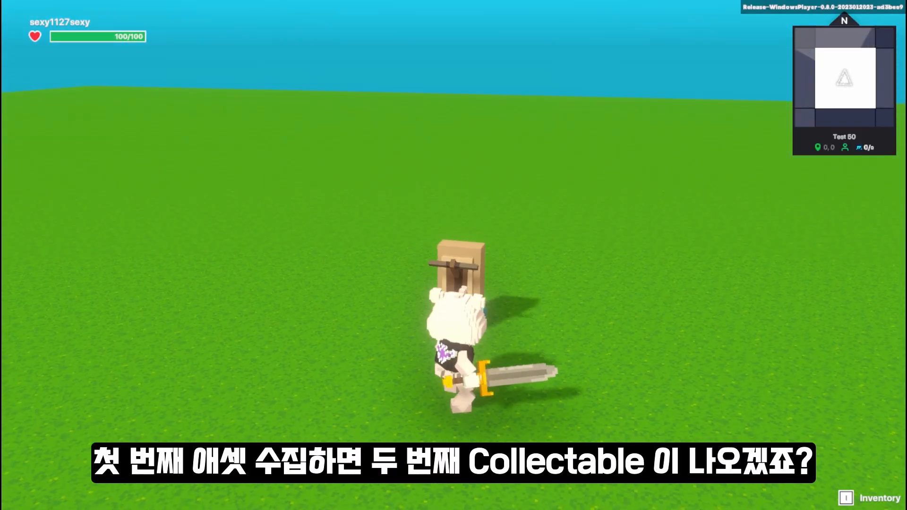
# - Play-test the two Asset Spawners by walking through and collecting the levers in sequence
pyautogui.press('w')
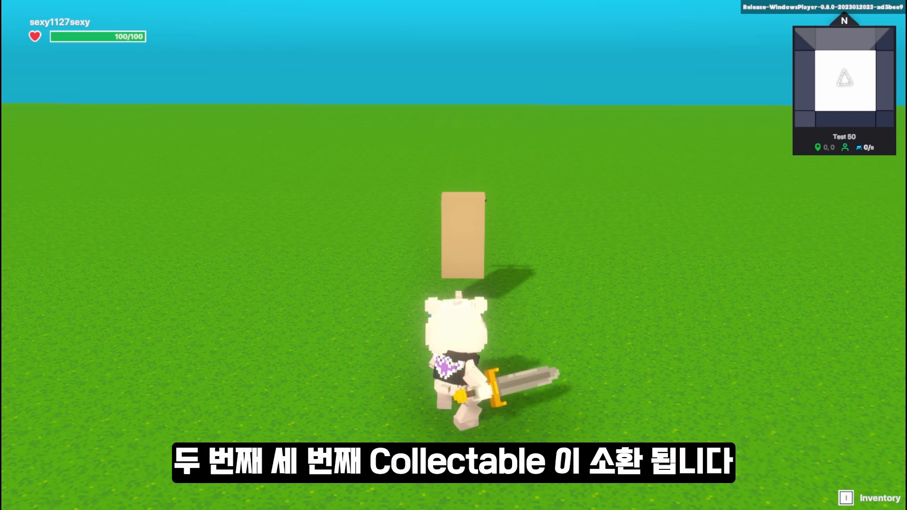
pyautogui.press('w')
pyautogui.press('s')
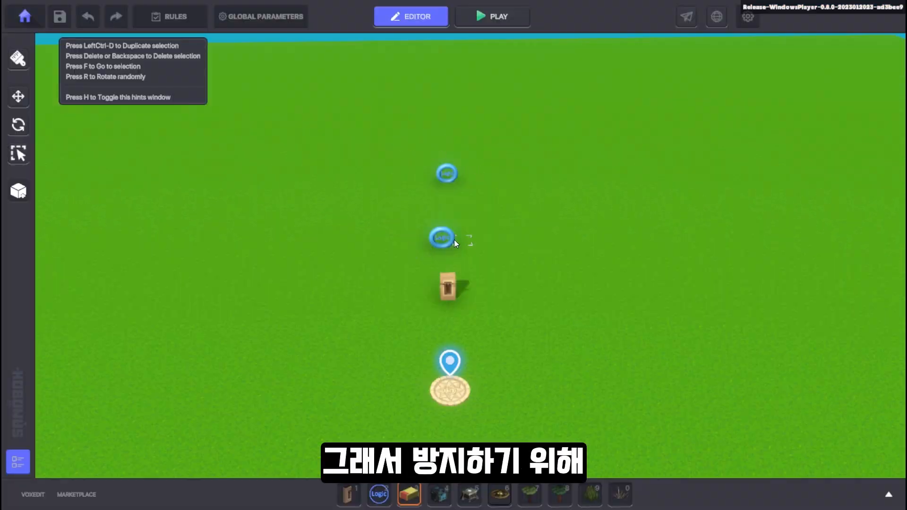
# - Add the Health component to the Asset Spawner nearest the lever
pyautogui.click(441, 239)
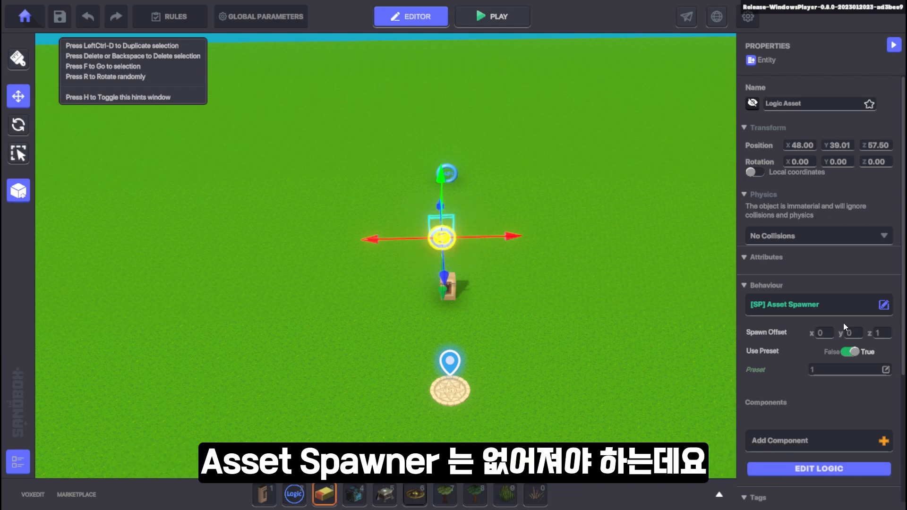
pyautogui.scroll(-1, 854, 328)
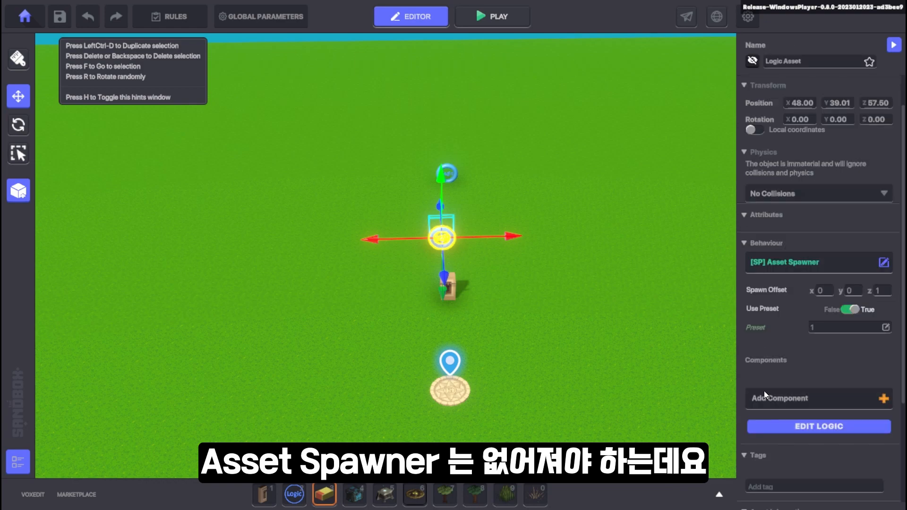
pyautogui.click(826, 401)
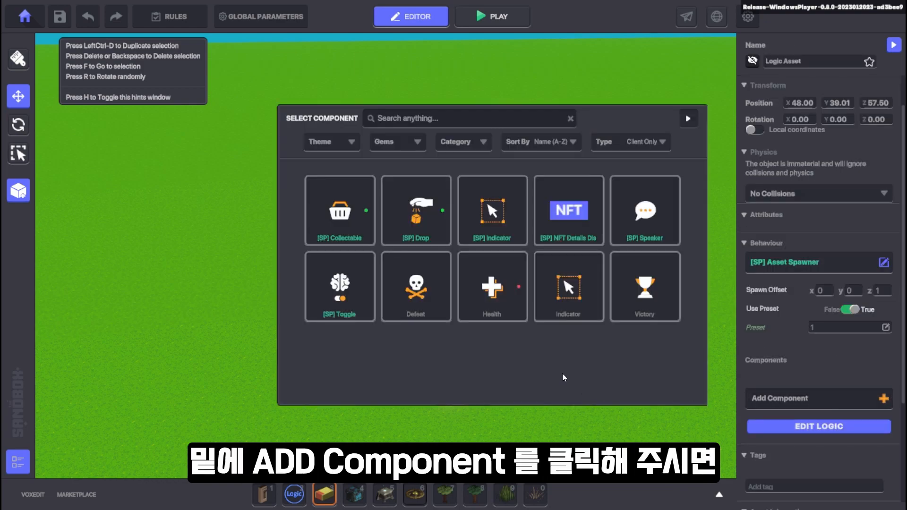
pyautogui.moveTo(491, 277)
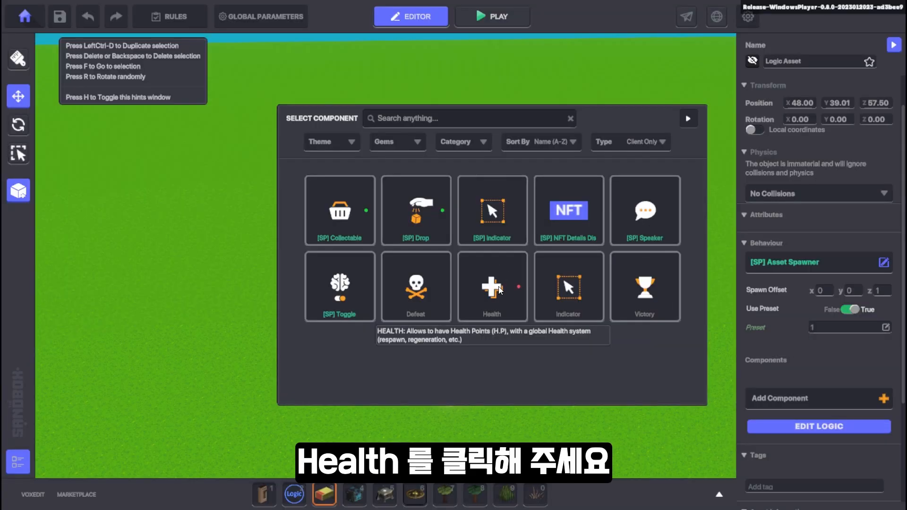
pyautogui.click(487, 255)
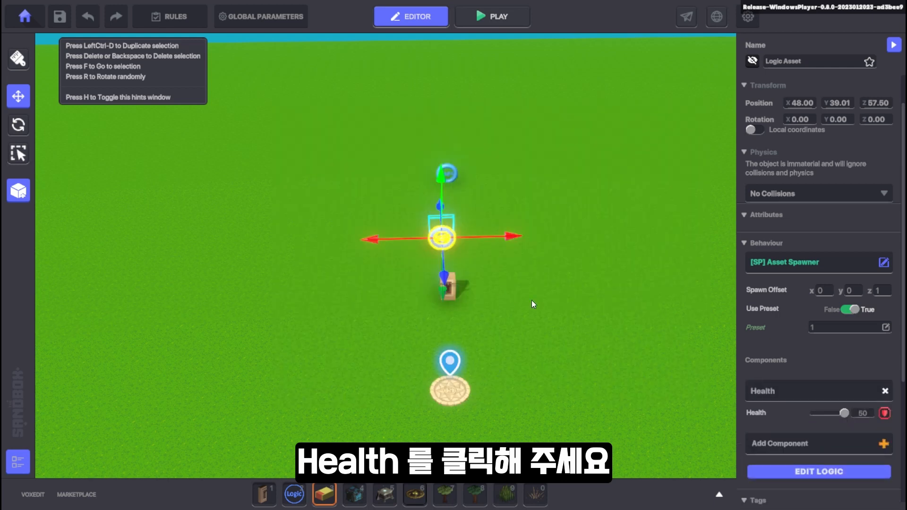
# - In the spawner's logic, set the Health component's Death Delay to 1 and its instant death message to A 1
pyautogui.click(817, 472)
pyautogui.scroll(-3, 798, 409)
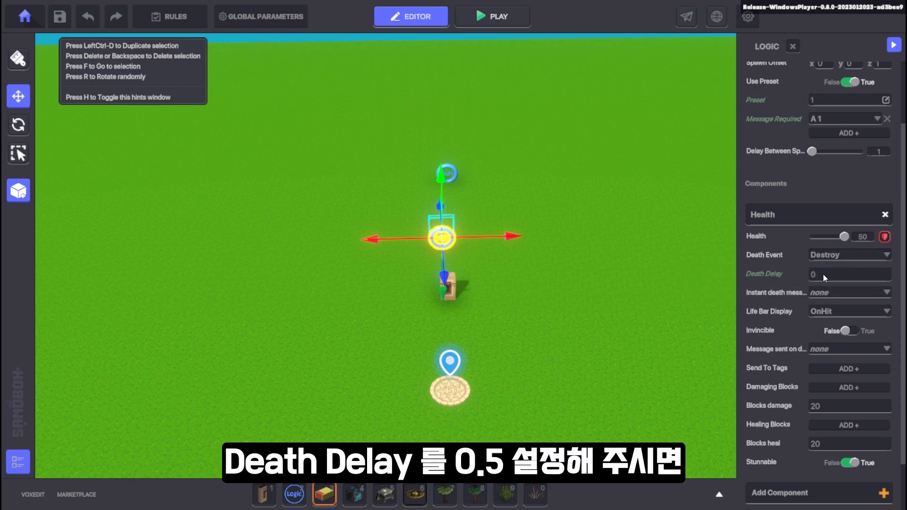
pyautogui.write('0')
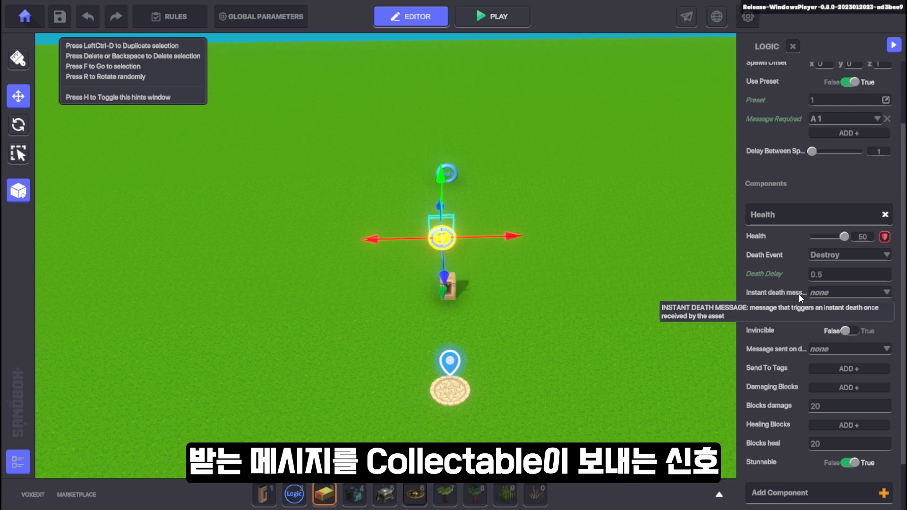
pyautogui.click(828, 292)
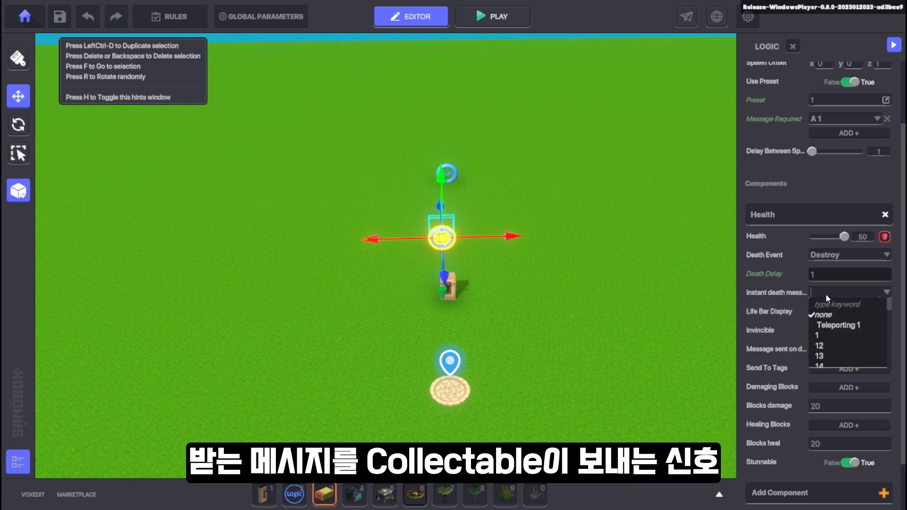
pyautogui.write('A 1')
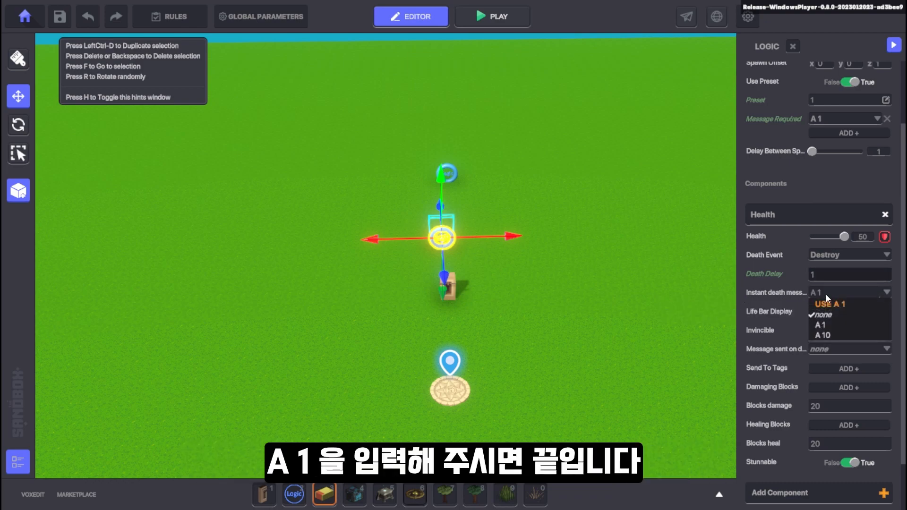
pyautogui.click(828, 305)
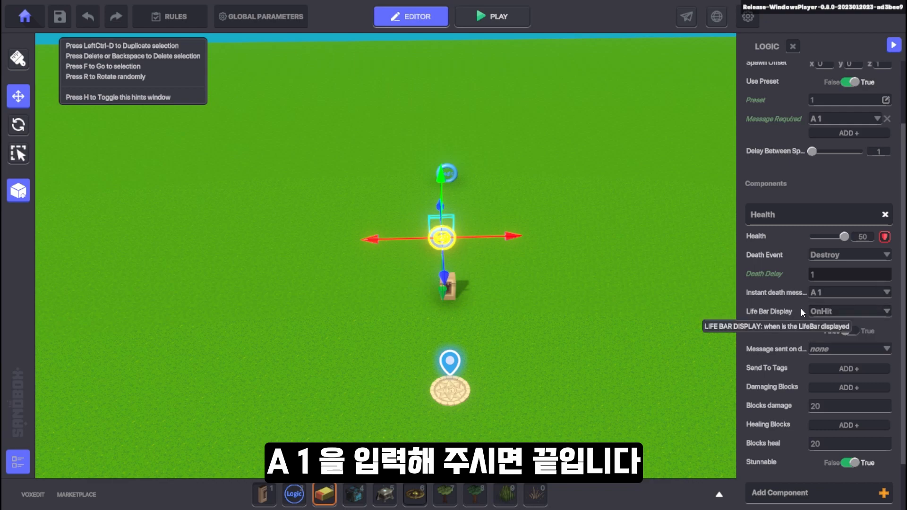
# - Set the Life Bar Display of the selected Asset Spawner's Health component to Hidden, then select the Ancient Lever
pyautogui.click(856, 313)
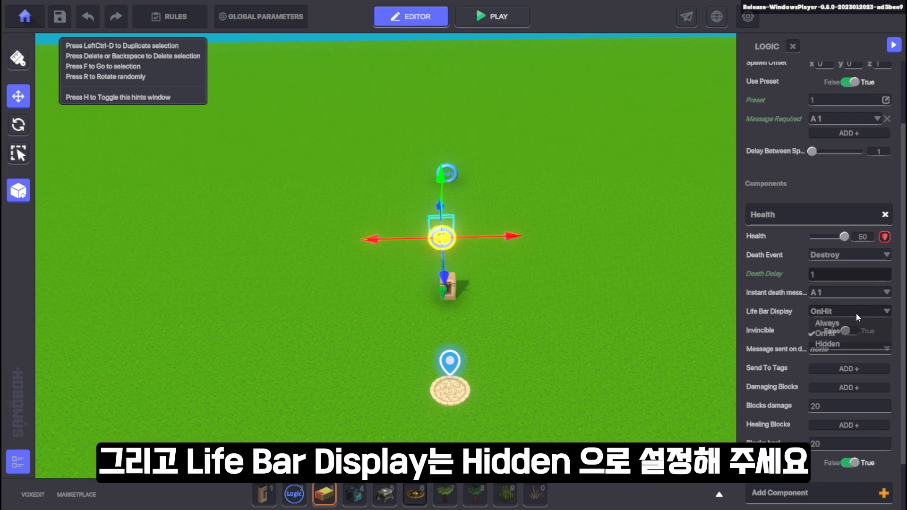
pyautogui.click(832, 343)
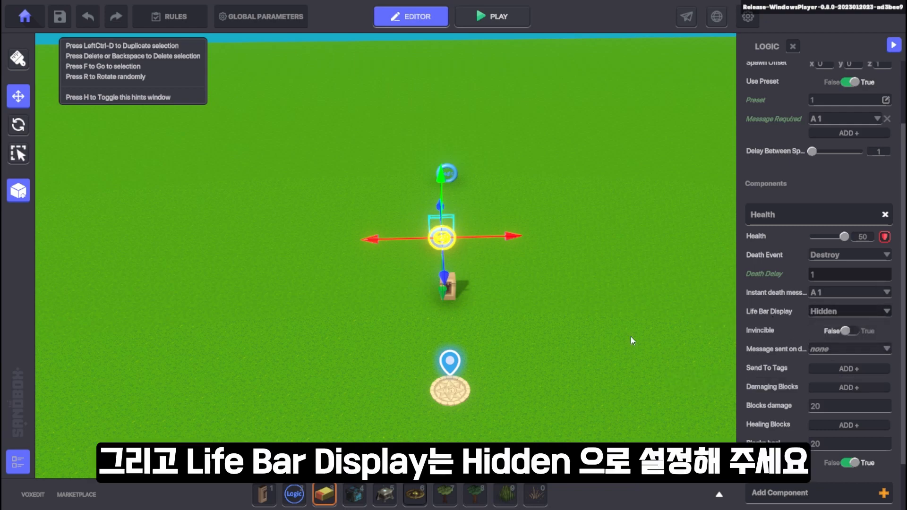
pyautogui.click(454, 296)
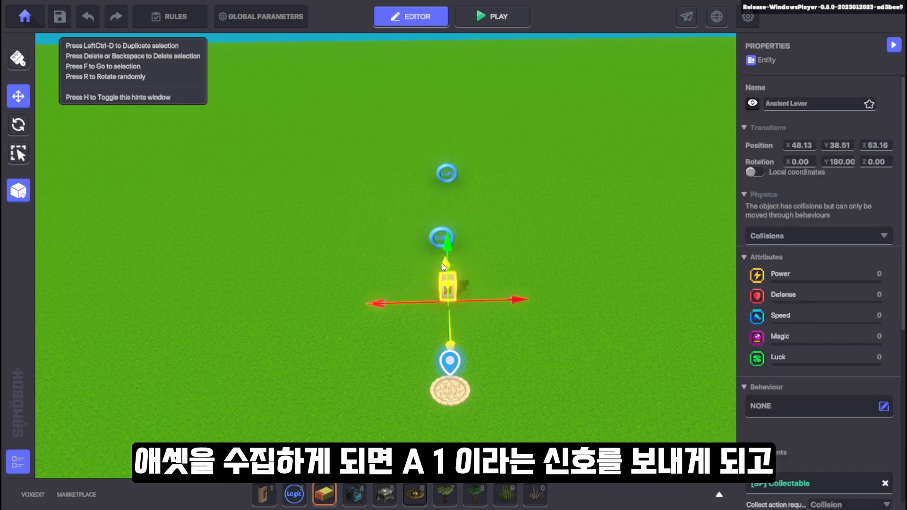
# - Duplicate the Asset Spawner that has the Health component and move the copy farther back along the line behind the lever
pyautogui.click(455, 234)
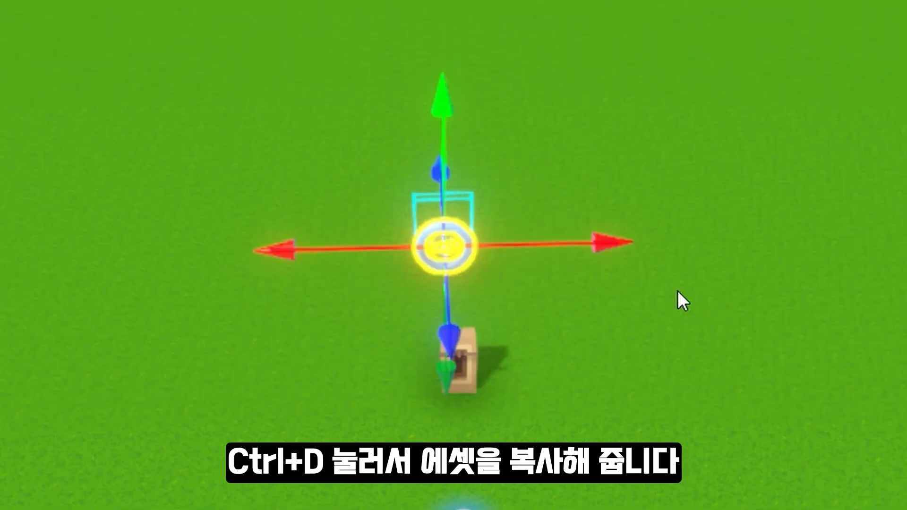
pyautogui.hotkey('ctrl', 'd')
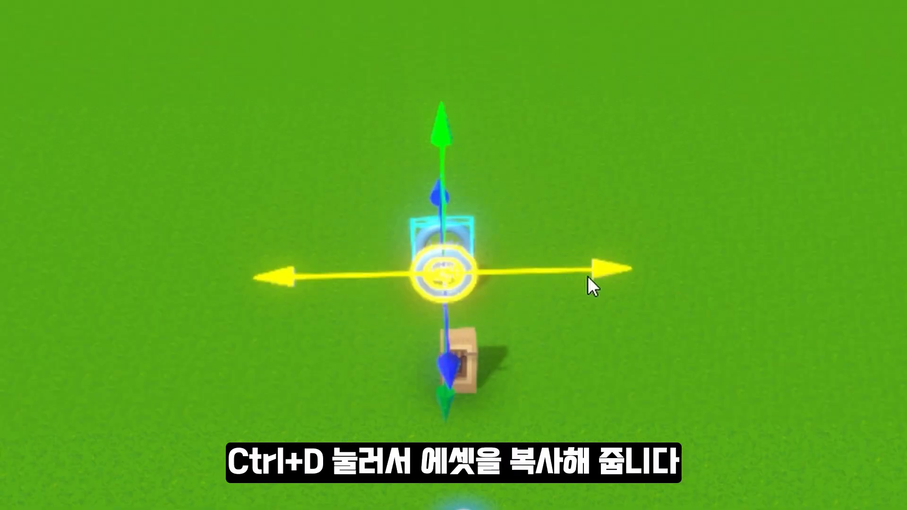
pyautogui.moveTo(449, 374); pyautogui.dragTo(442, 220)
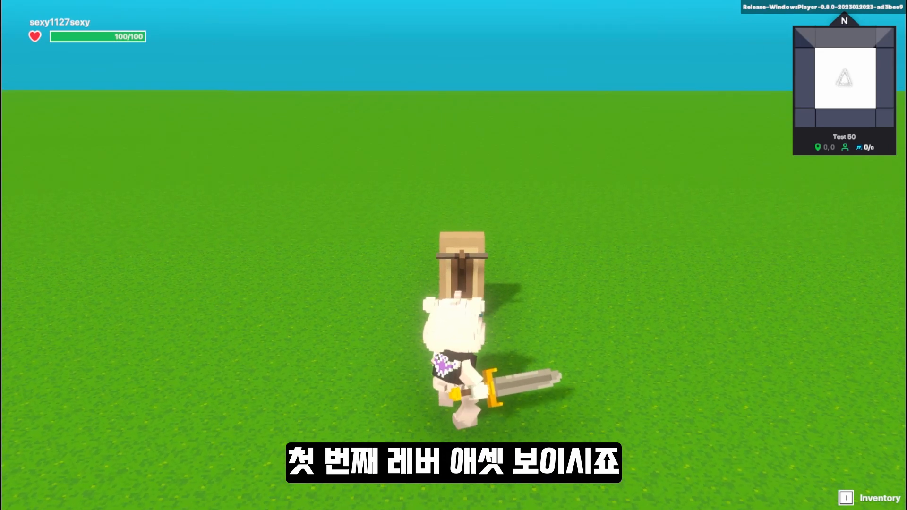
# - Play-test the collect quest by walking forward through the first and second levers to collect them
pyautogui.press('w')
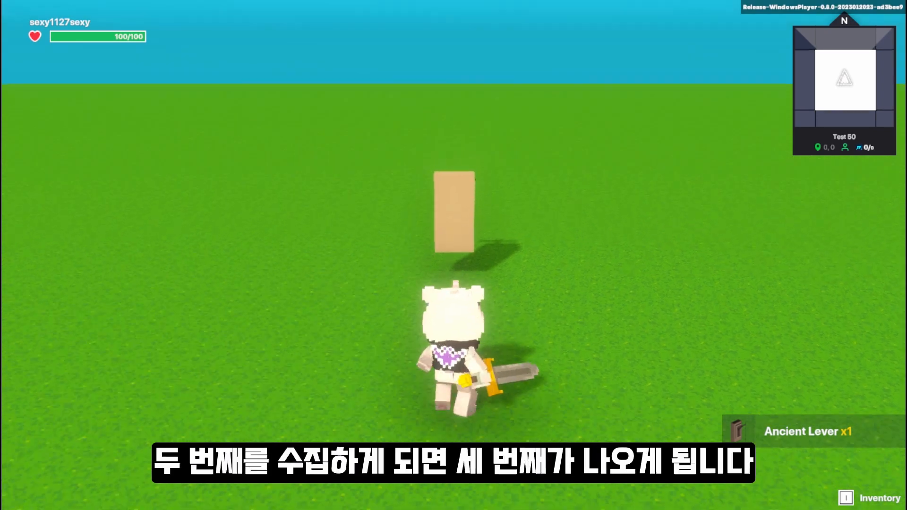
pyautogui.press('w')
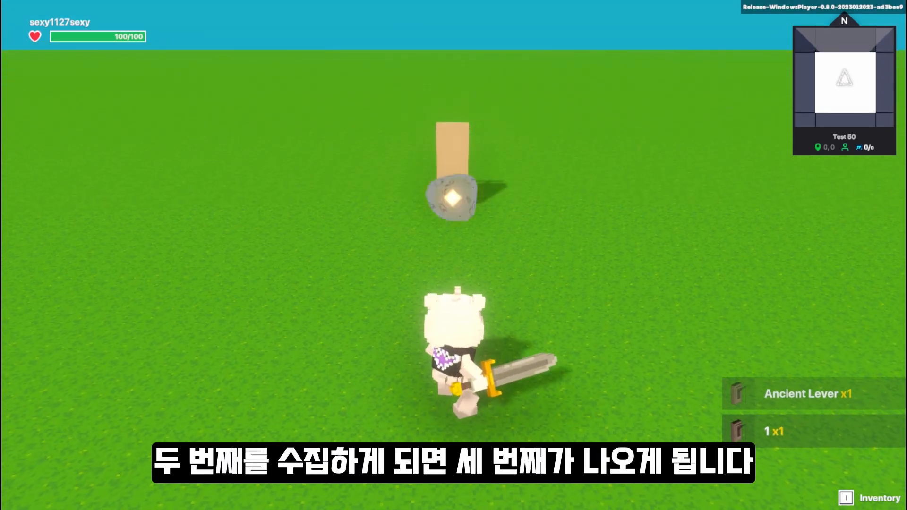